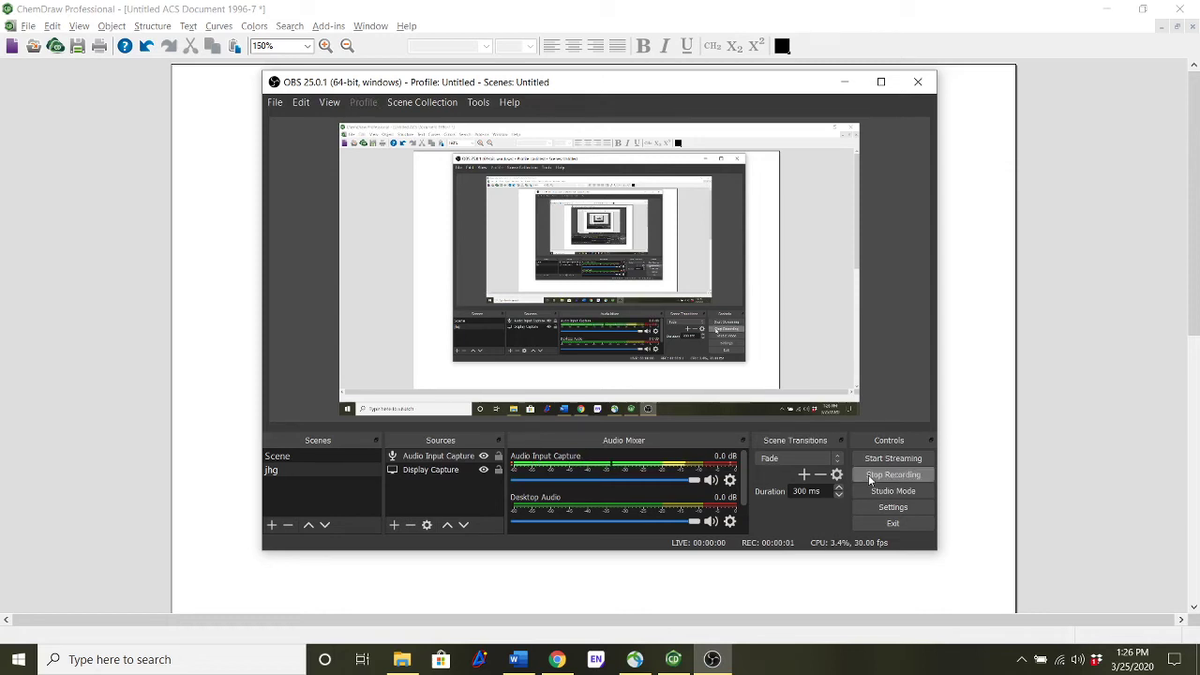
Bring the ChemDraw window in front of OBS and open the File menu
{"action": "left_click", "coordinate": [1187, 367]}
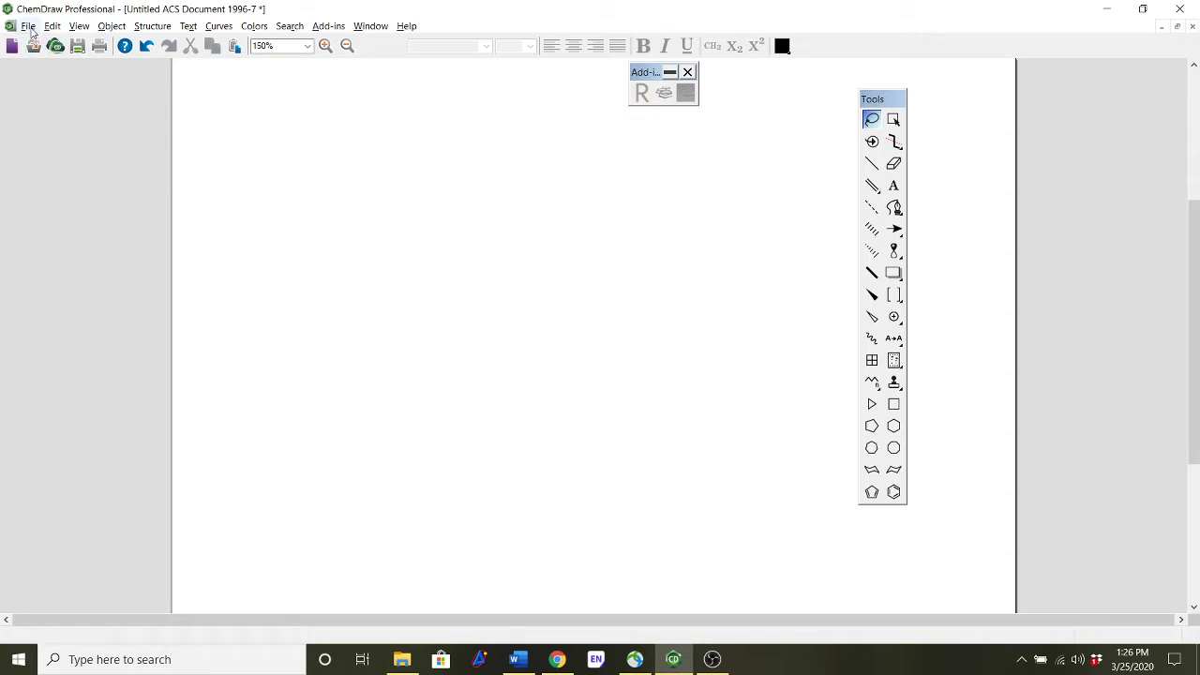
{"action": "left_click", "coordinate": [29, 26]}
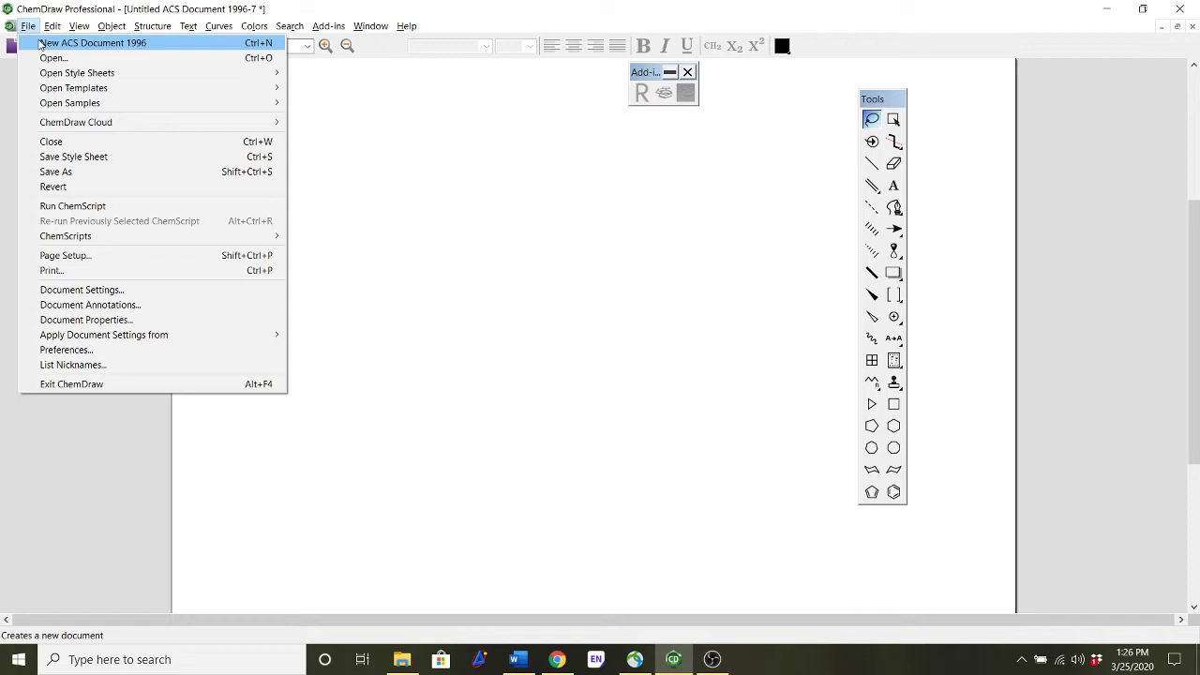
Create a new ACS Document 1996 drawing, then browse the File submenus and close them
{"action": "left_click", "coordinate": [40, 44]}
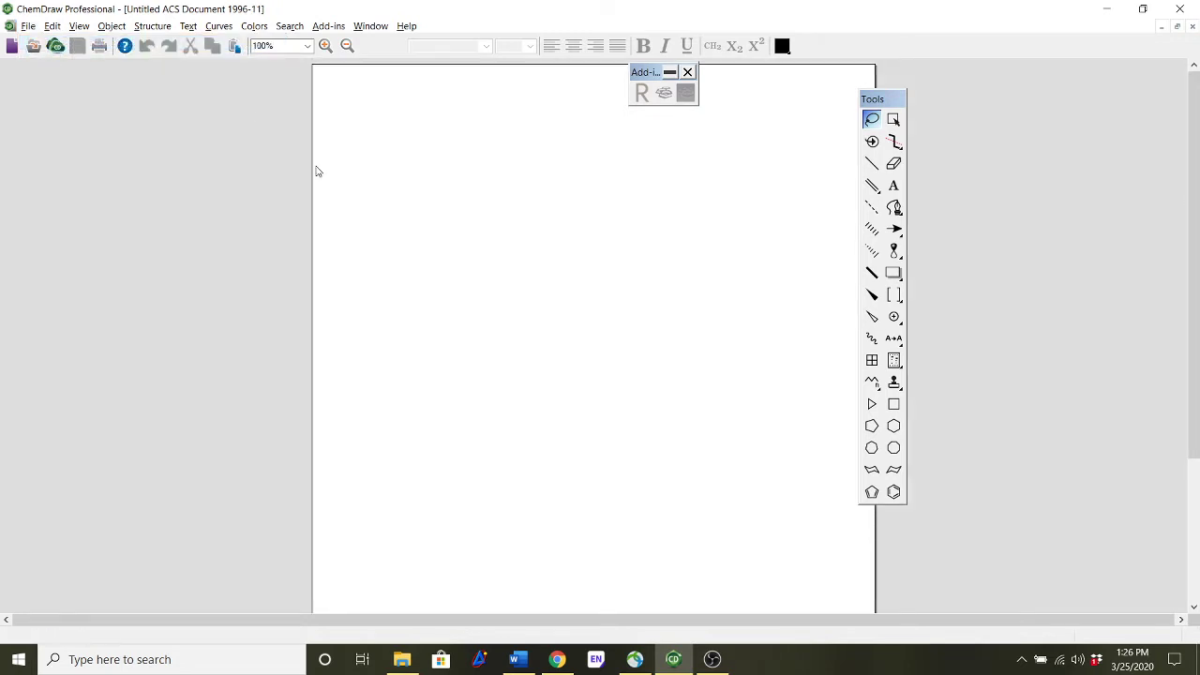
{"action": "left_click", "coordinate": [29, 27]}
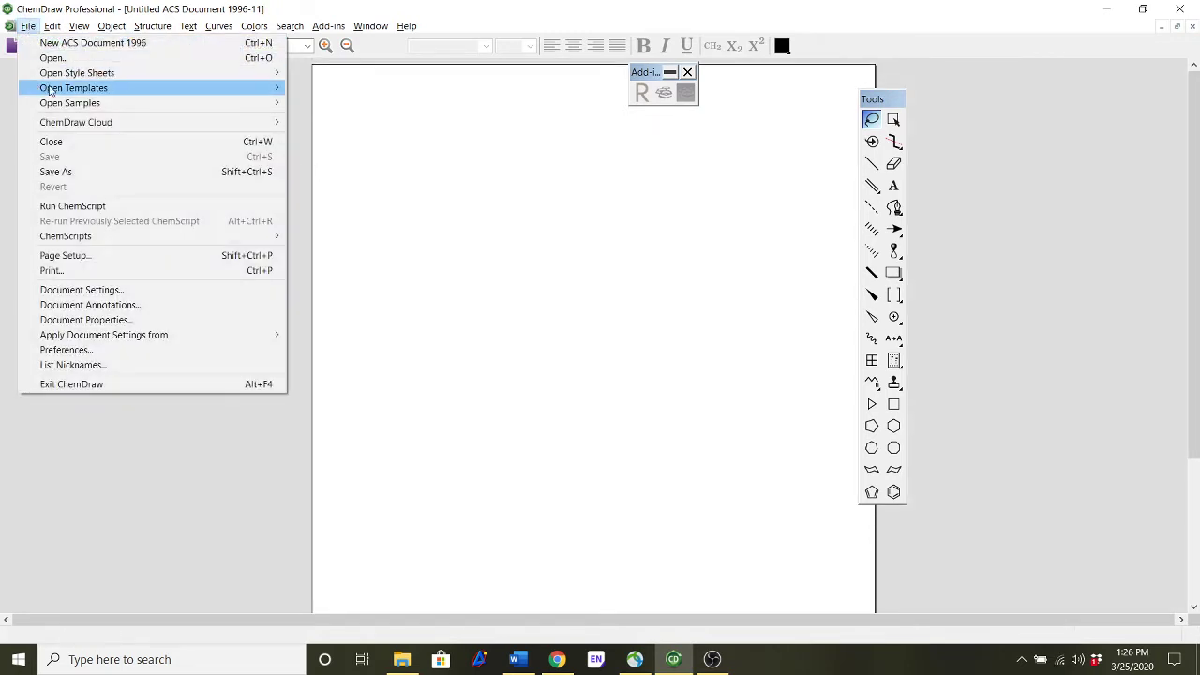
{"action": "mouse_move", "coordinate": [67, 80]}
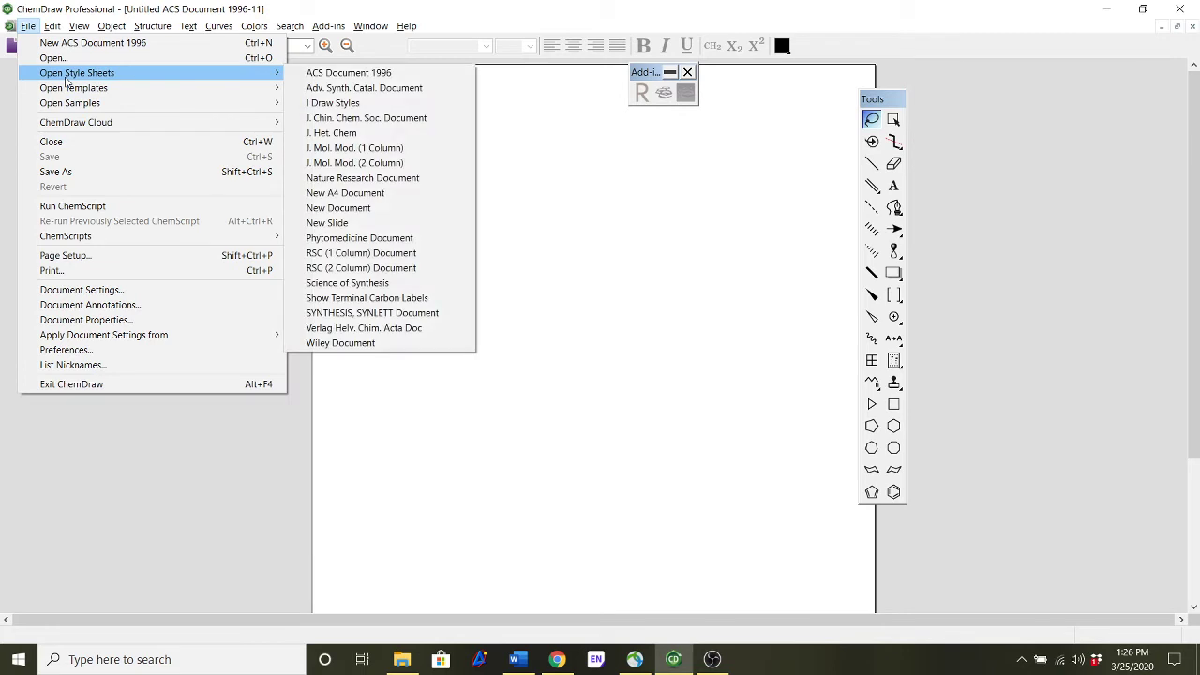
{"action": "left_click", "coordinate": [286, 229]}
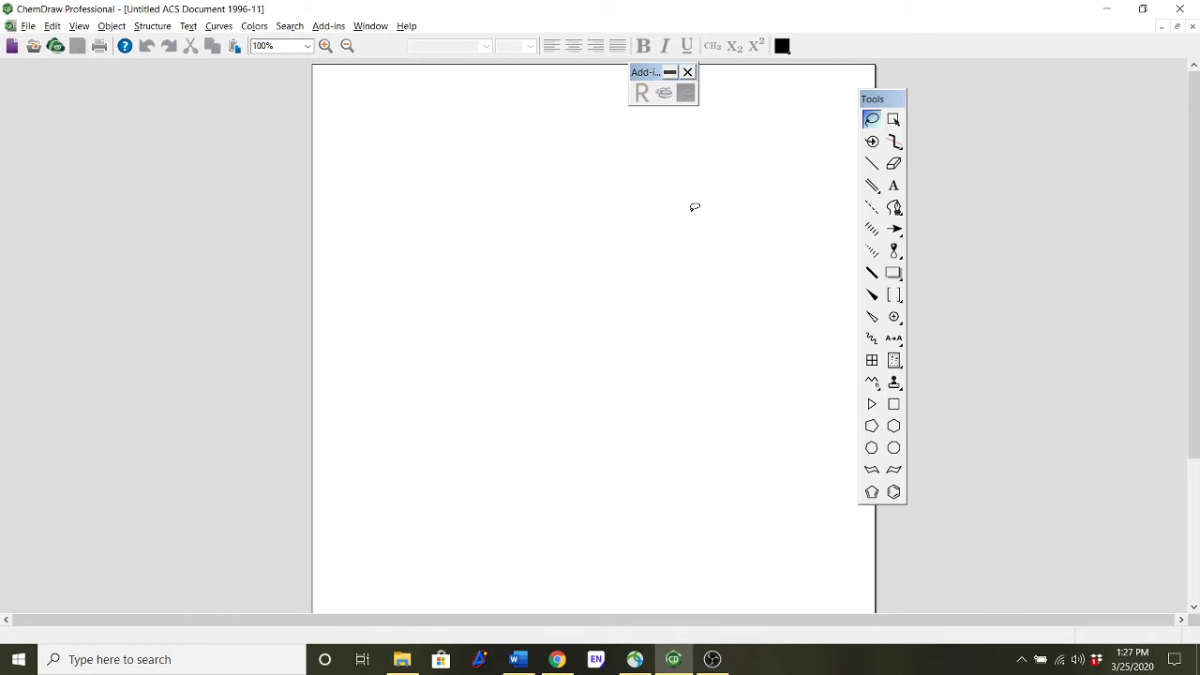
Place a benzene ring and add a single bond off its upper-right corner
{"action": "left_click", "coordinate": [894, 492]}
{"action": "left_click", "coordinate": [547, 245]}
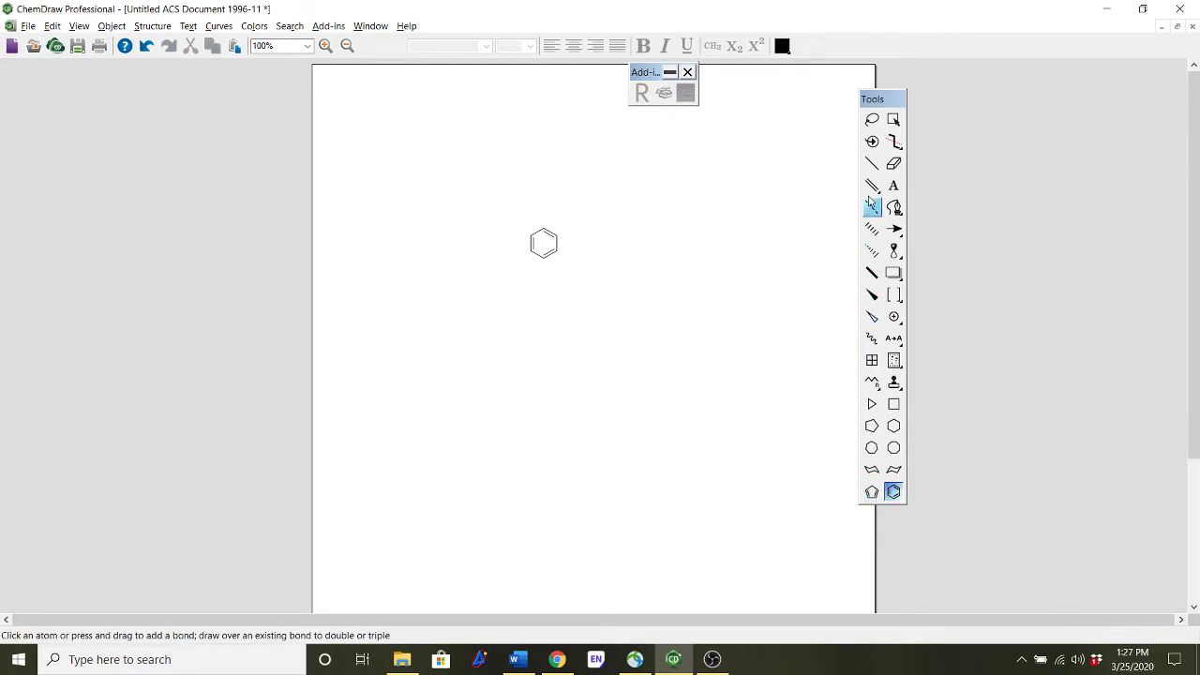
{"action": "left_click", "coordinate": [872, 163]}
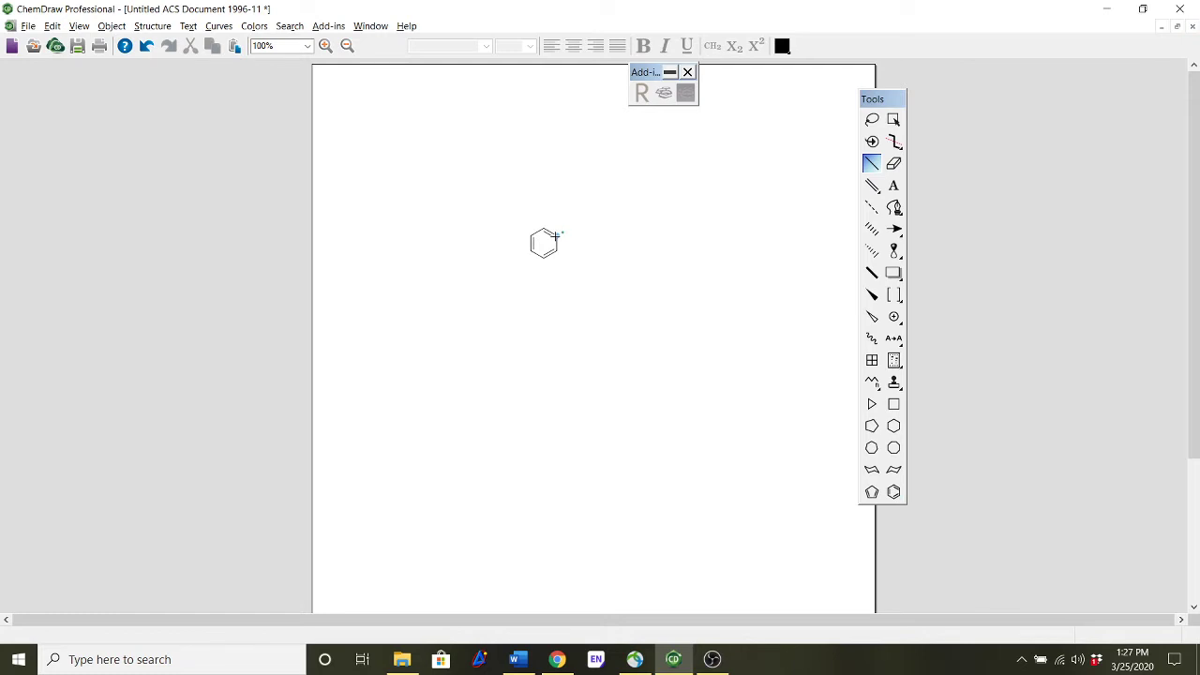
{"action": "left_click", "coordinate": [554, 236]}
Add a wedged bond pointing up and a hashed wedge bond pointing down on the side chain
{"action": "left_click", "coordinate": [872, 295]}
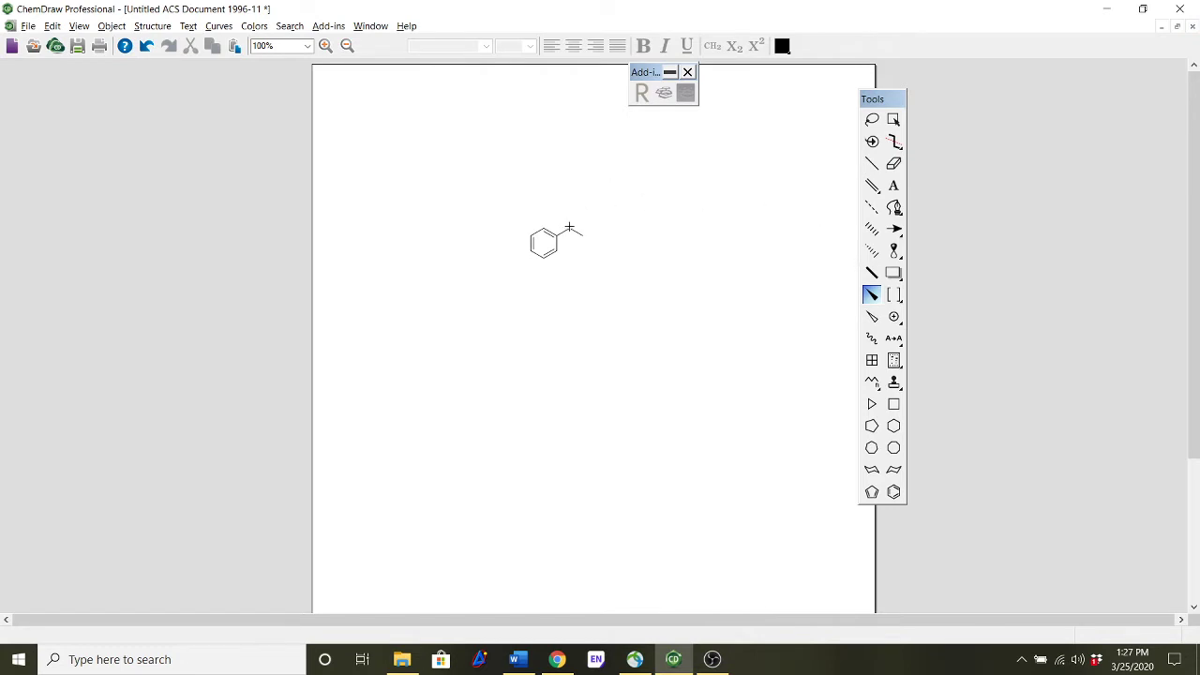
{"action": "left_click", "coordinate": [569, 228]}
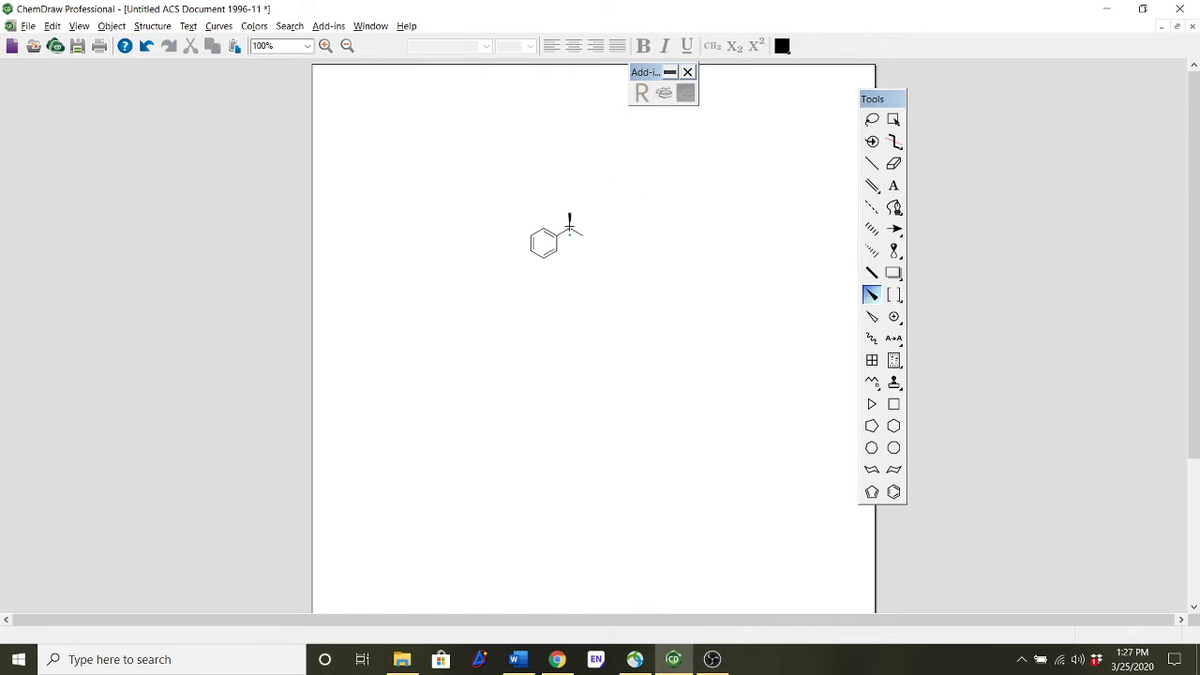
{"action": "left_click", "coordinate": [875, 165]}
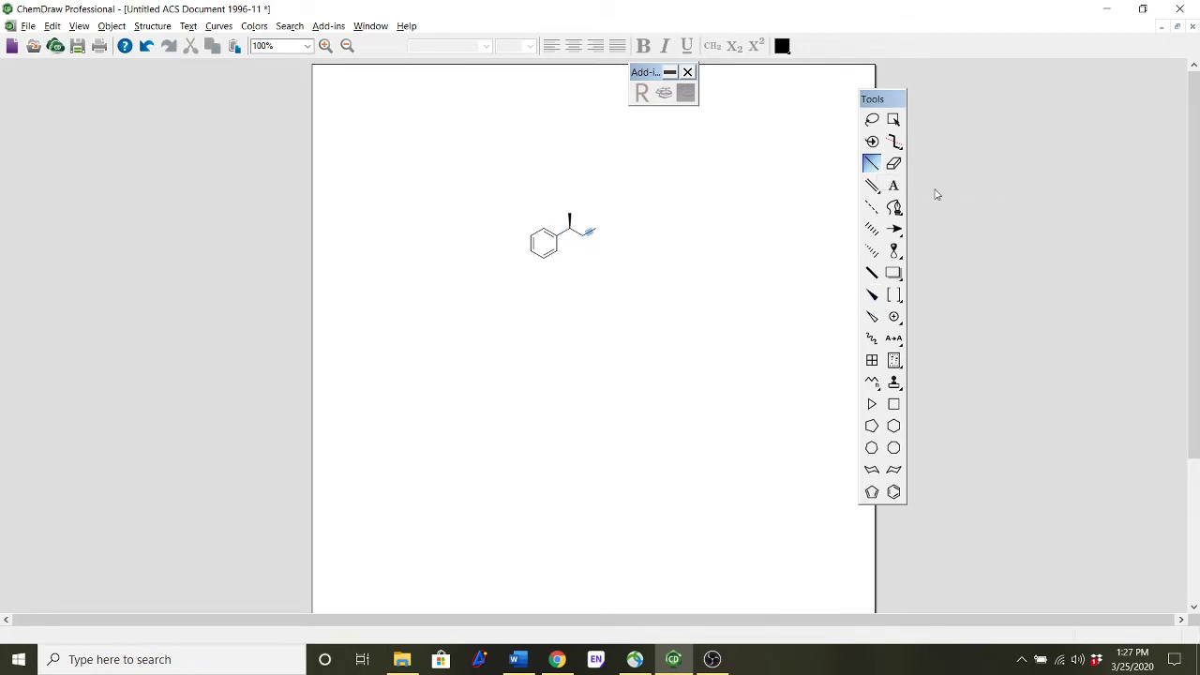
{"action": "left_click", "coordinate": [871, 251]}
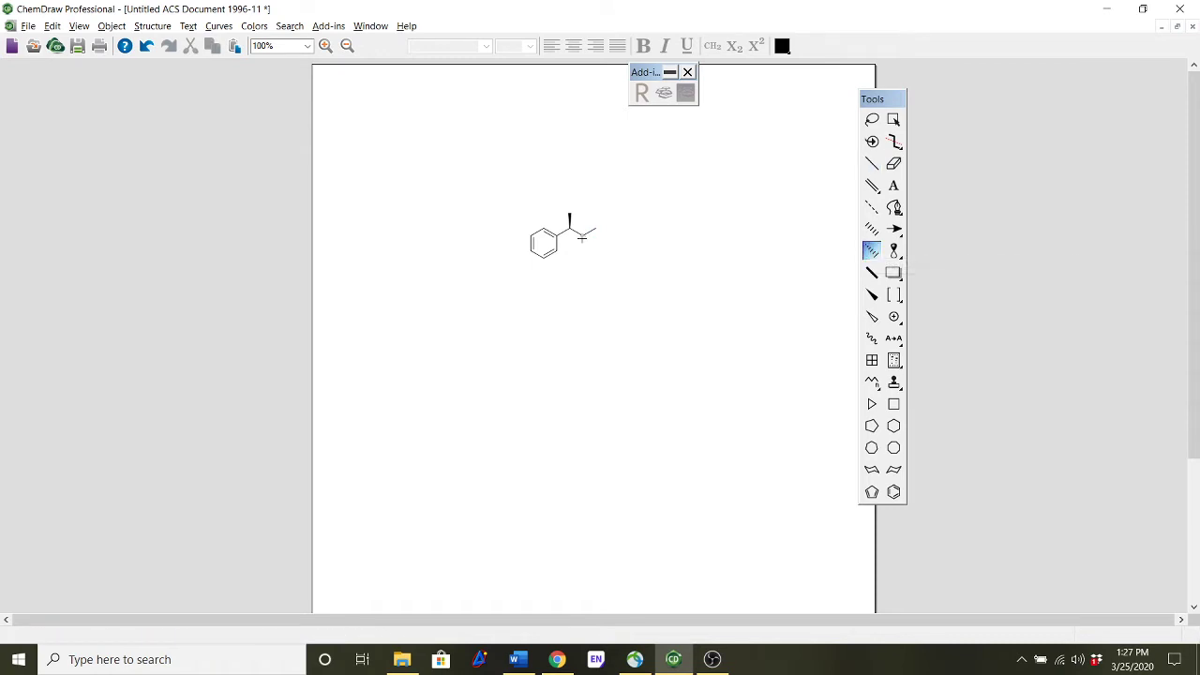
{"action": "left_click", "coordinate": [582, 235]}
Using the periodic table window, make the wedge end Br and the hashed-bond end NH2
{"action": "left_click", "coordinate": [81, 26]}
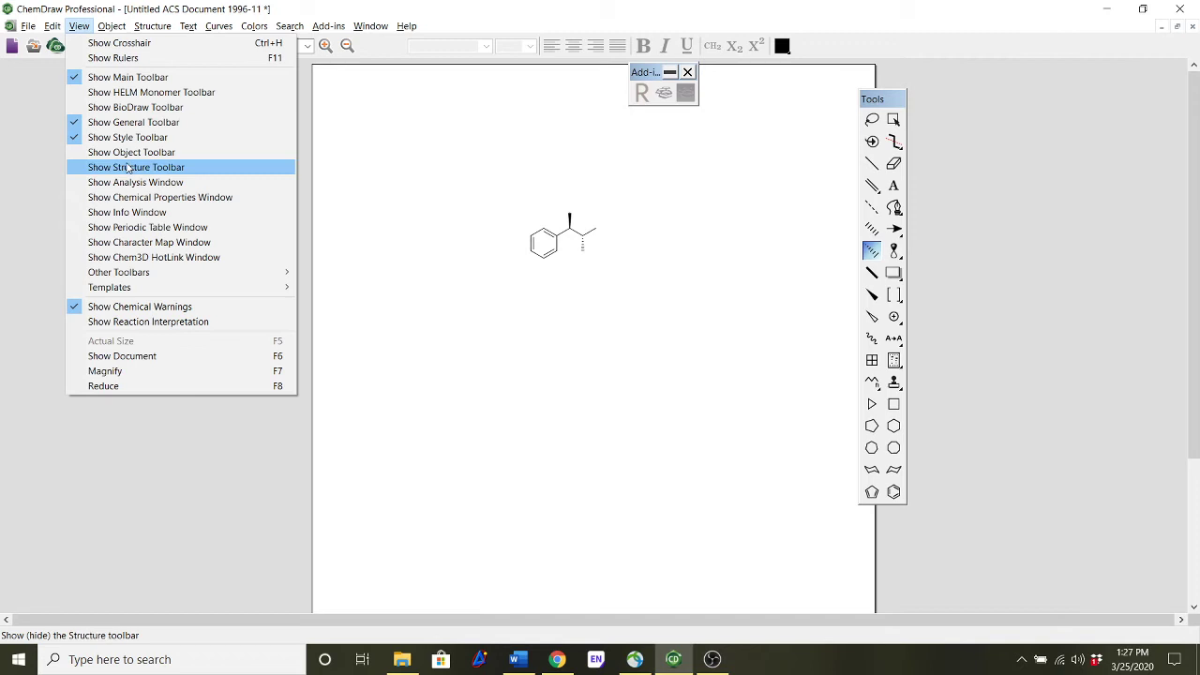
{"action": "left_click", "coordinate": [122, 232]}
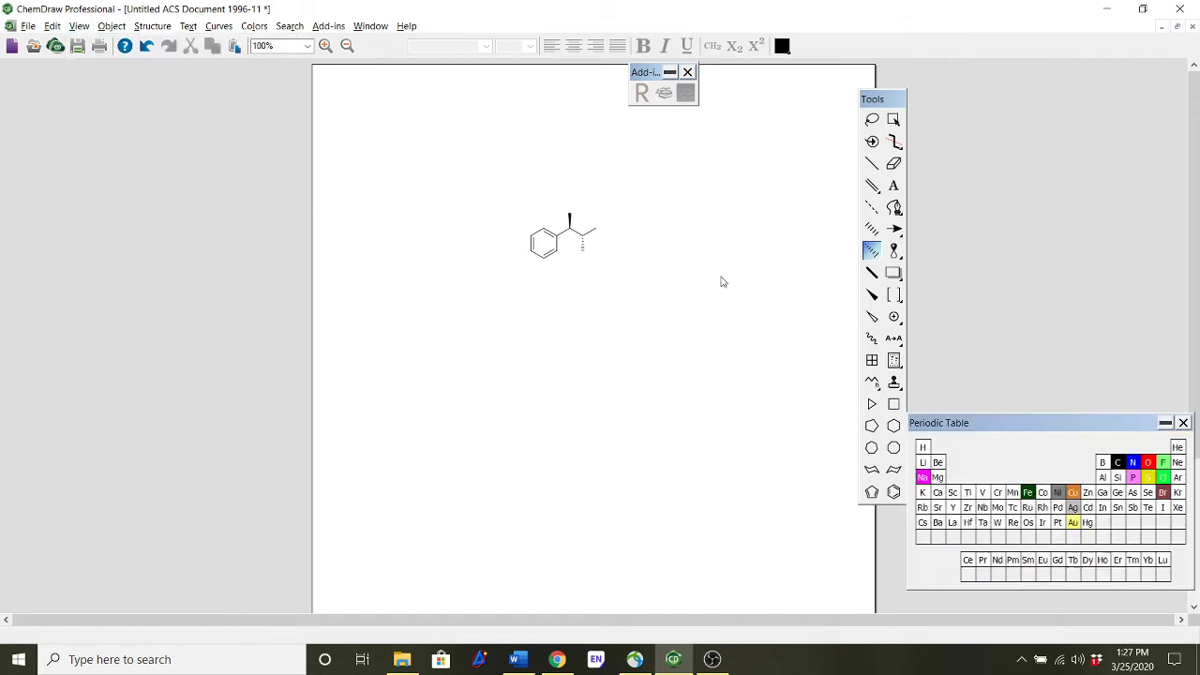
{"action": "left_click", "coordinate": [1162, 494]}
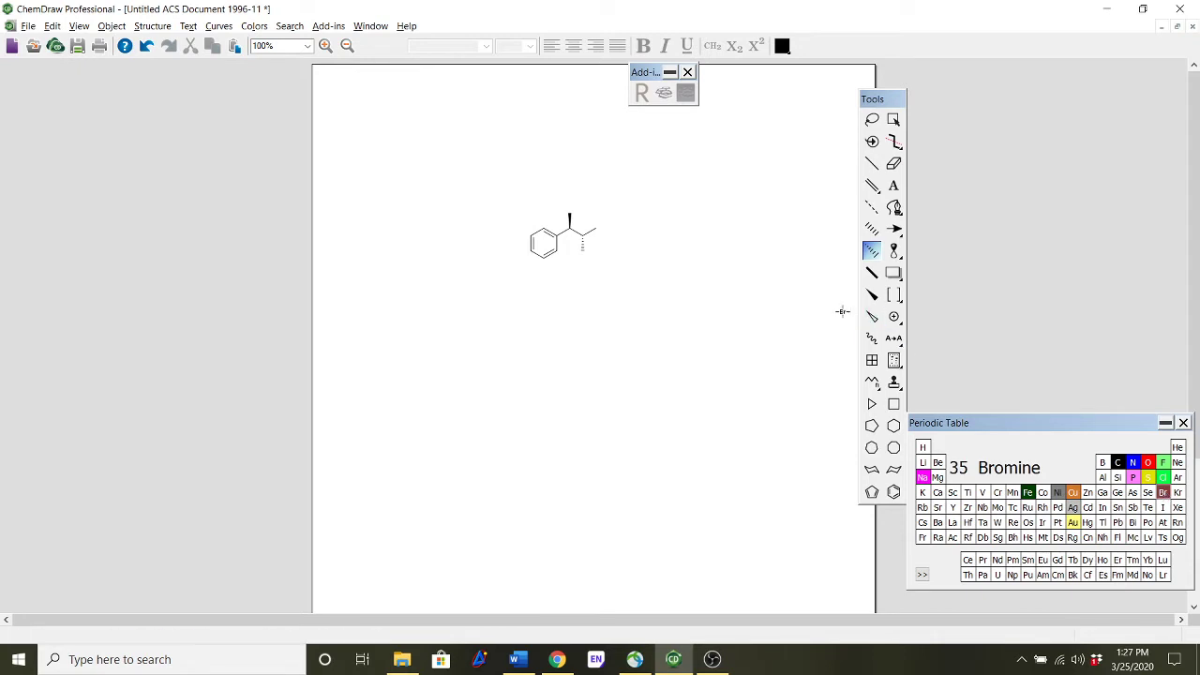
{"action": "left_click", "coordinate": [568, 210]}
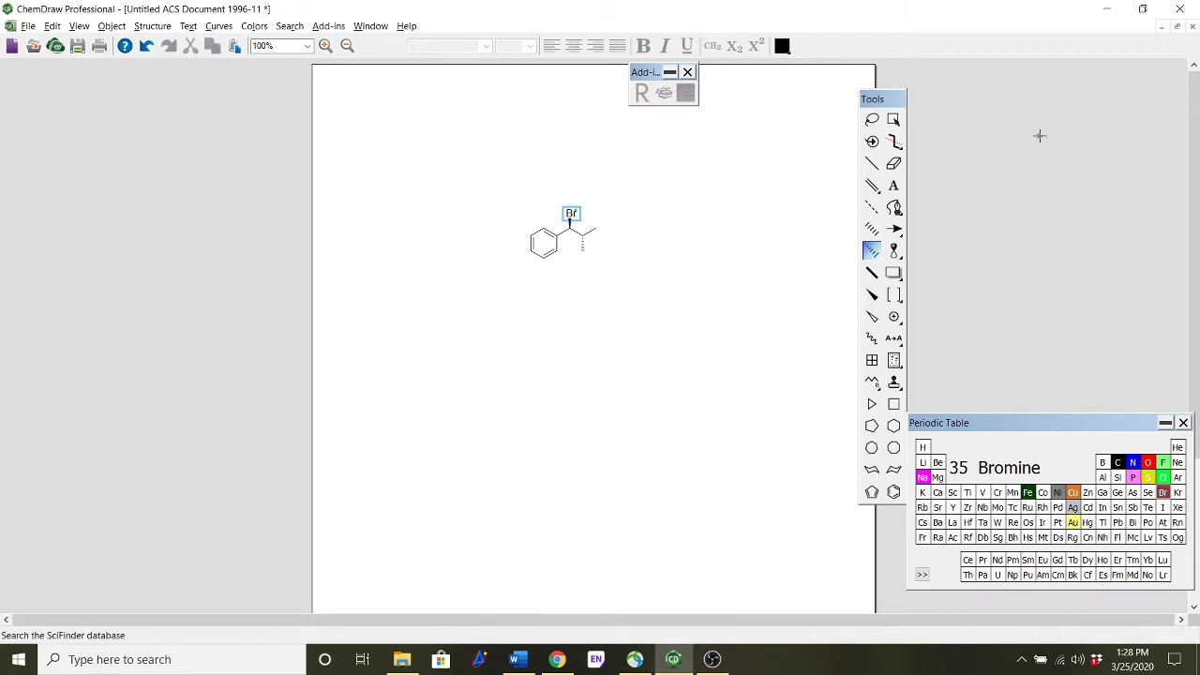
{"action": "left_click", "coordinate": [1134, 464]}
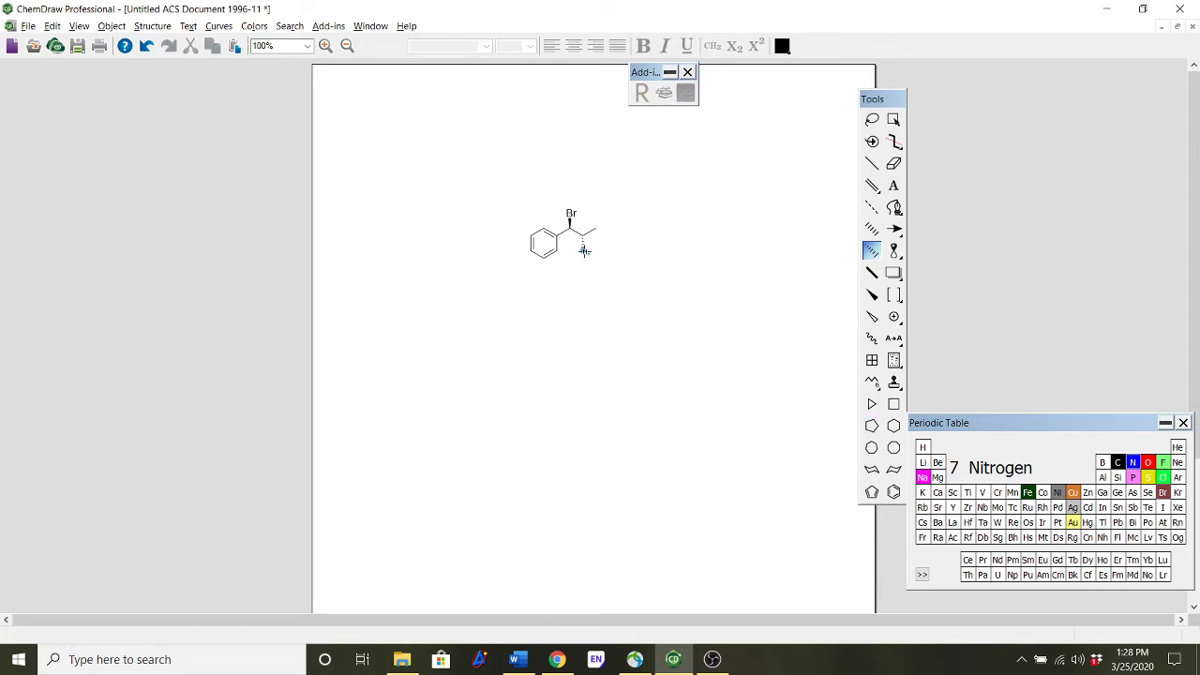
{"action": "left_click", "coordinate": [583, 251]}
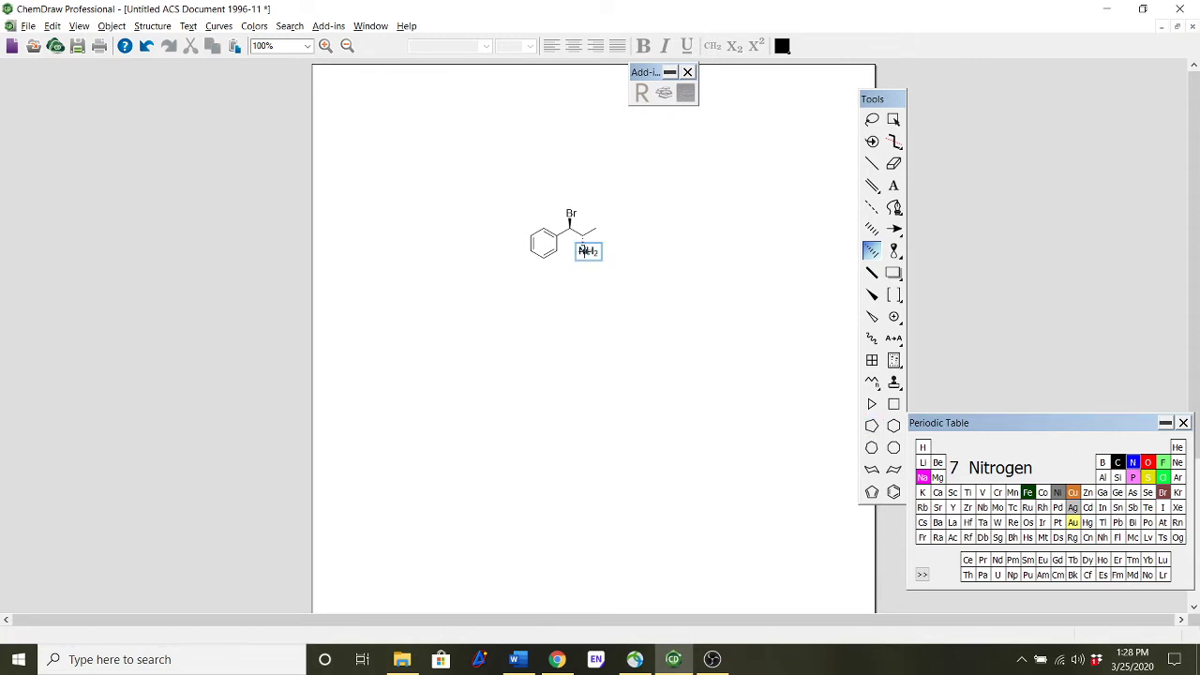
Add a Circle Plus charge to the NH2 nitrogen so it becomes NH3+
{"action": "left_click", "coordinate": [893, 316]}
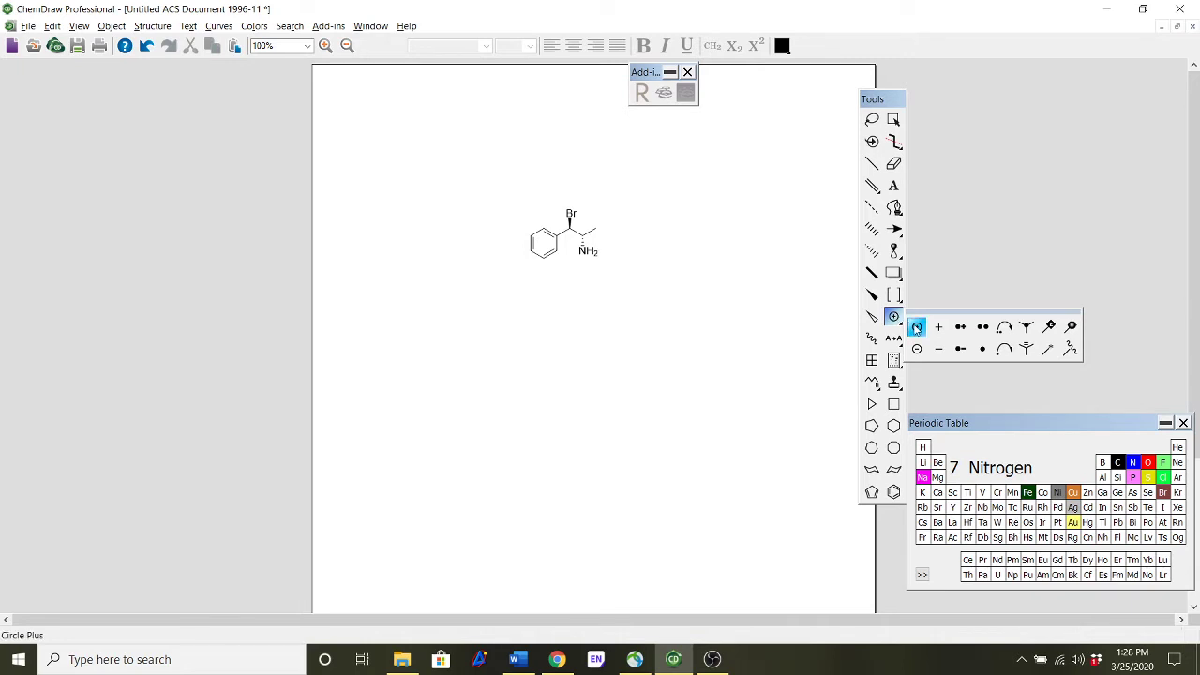
{"action": "left_click", "coordinate": [871, 317]}
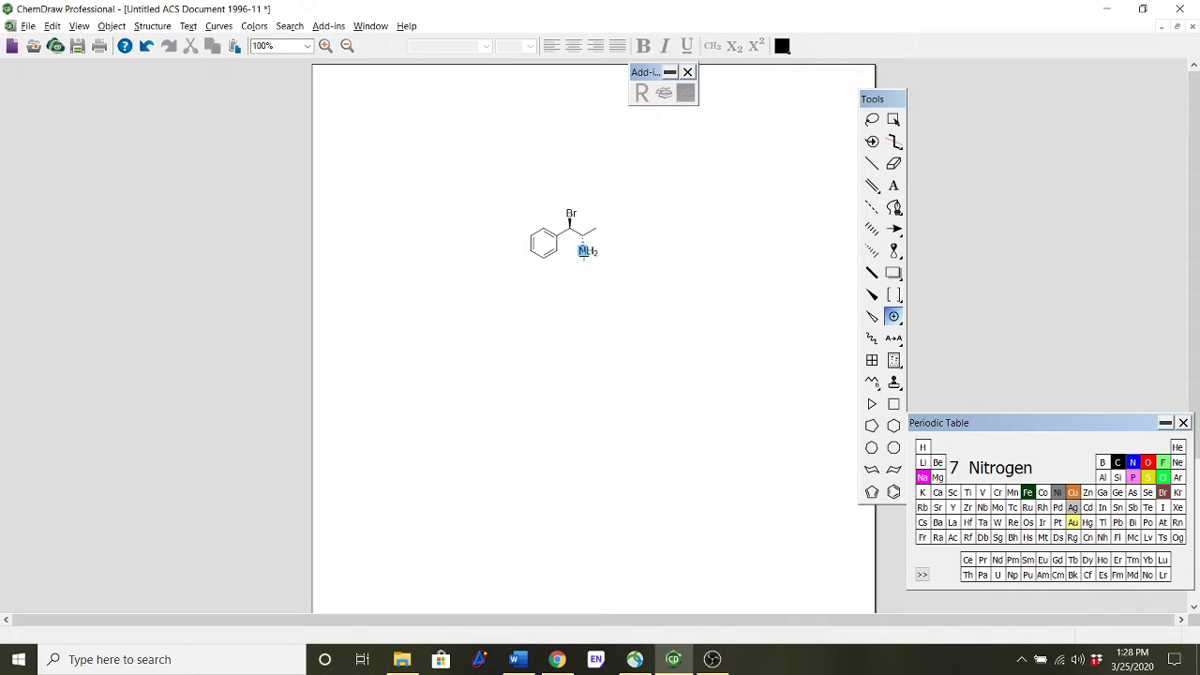
{"action": "left_click", "coordinate": [583, 251]}
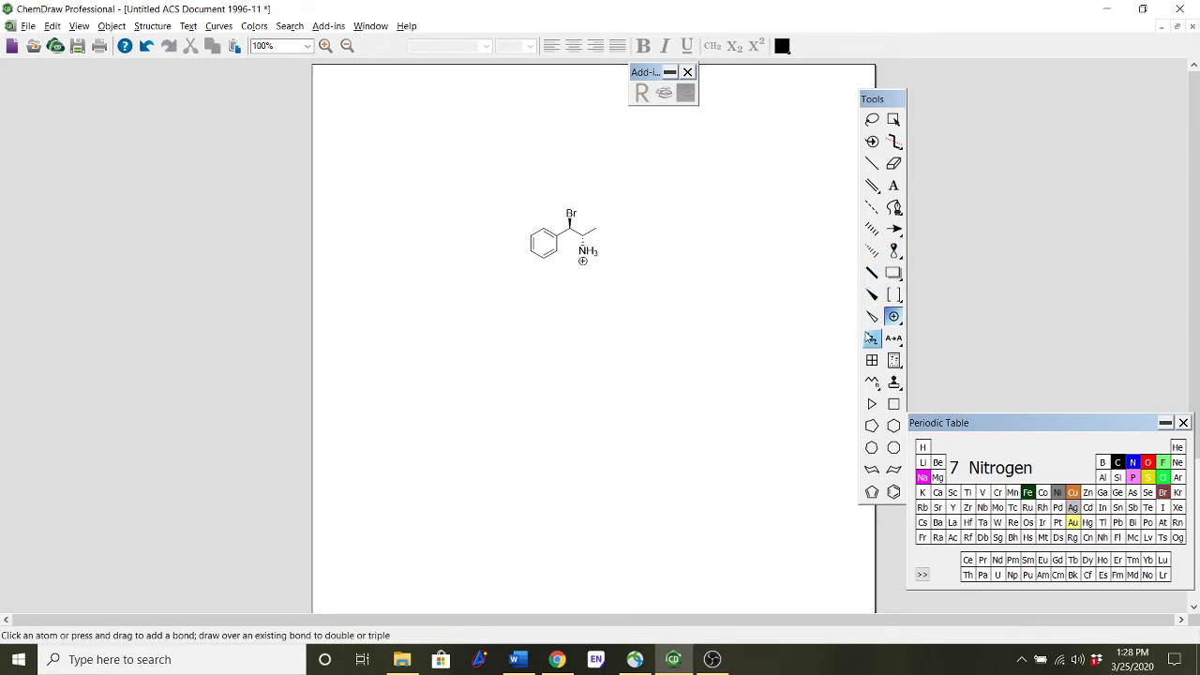
Attach a 4-carbon chain to the benzene ring's lower atom
{"action": "left_click", "coordinate": [872, 382]}
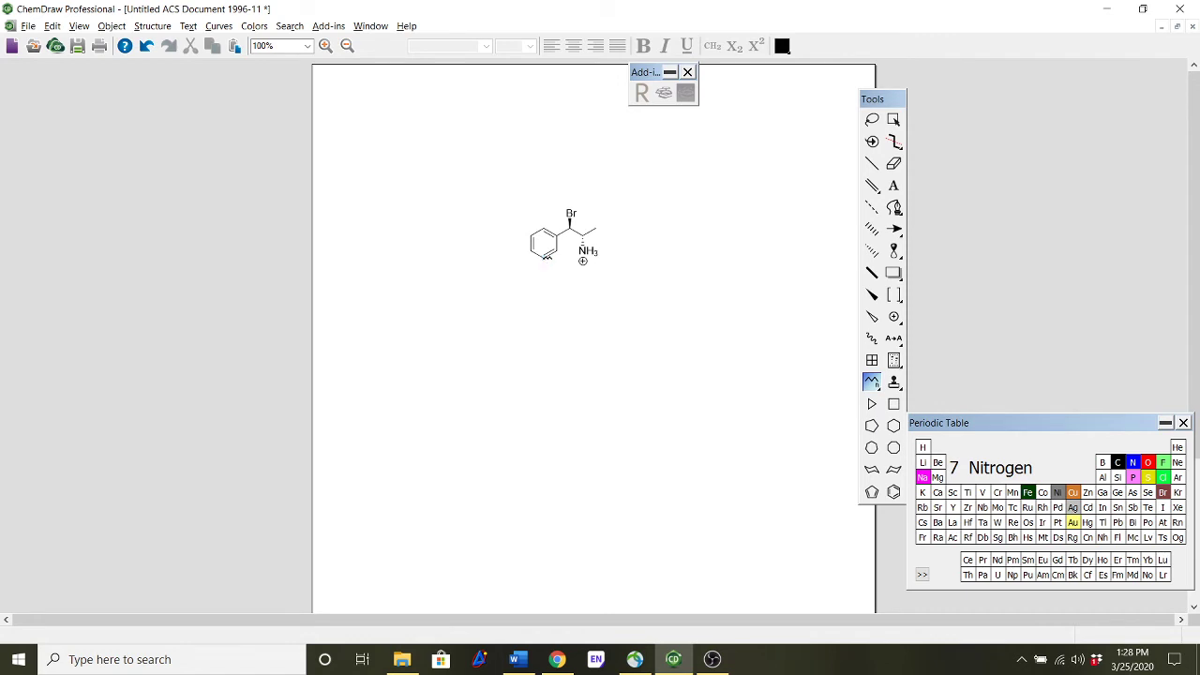
{"action": "left_click", "coordinate": [544, 263]}
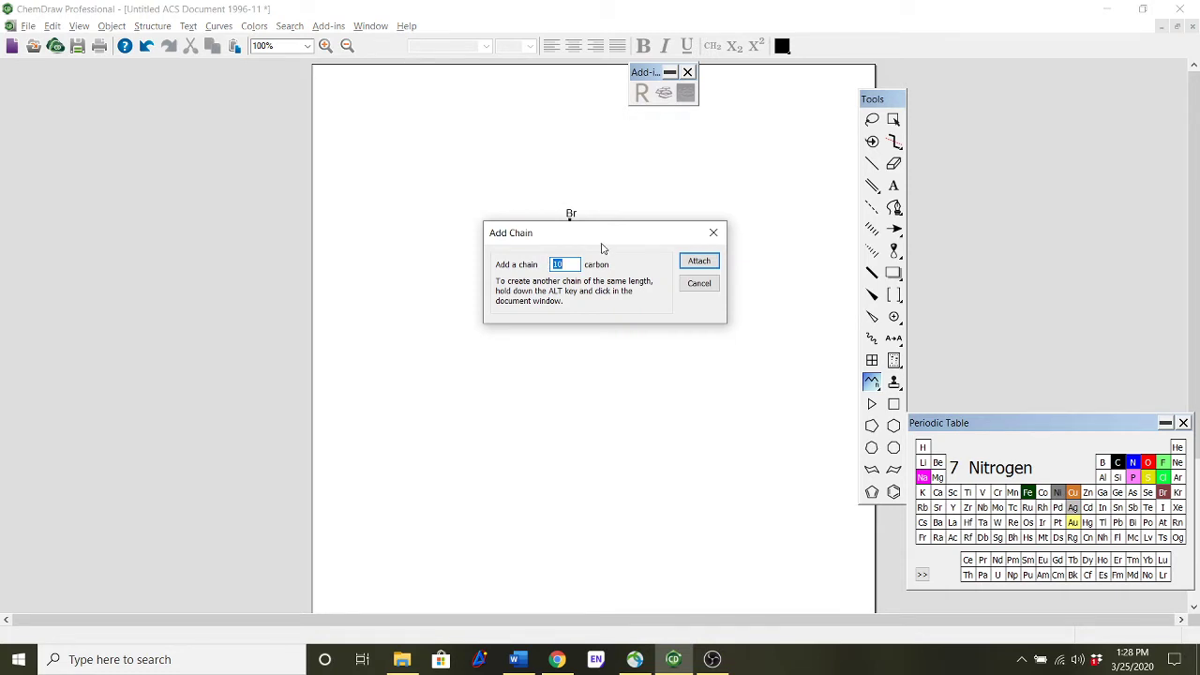
{"action": "type", "text": "4"}
{"action": "left_click", "coordinate": [700, 262]}
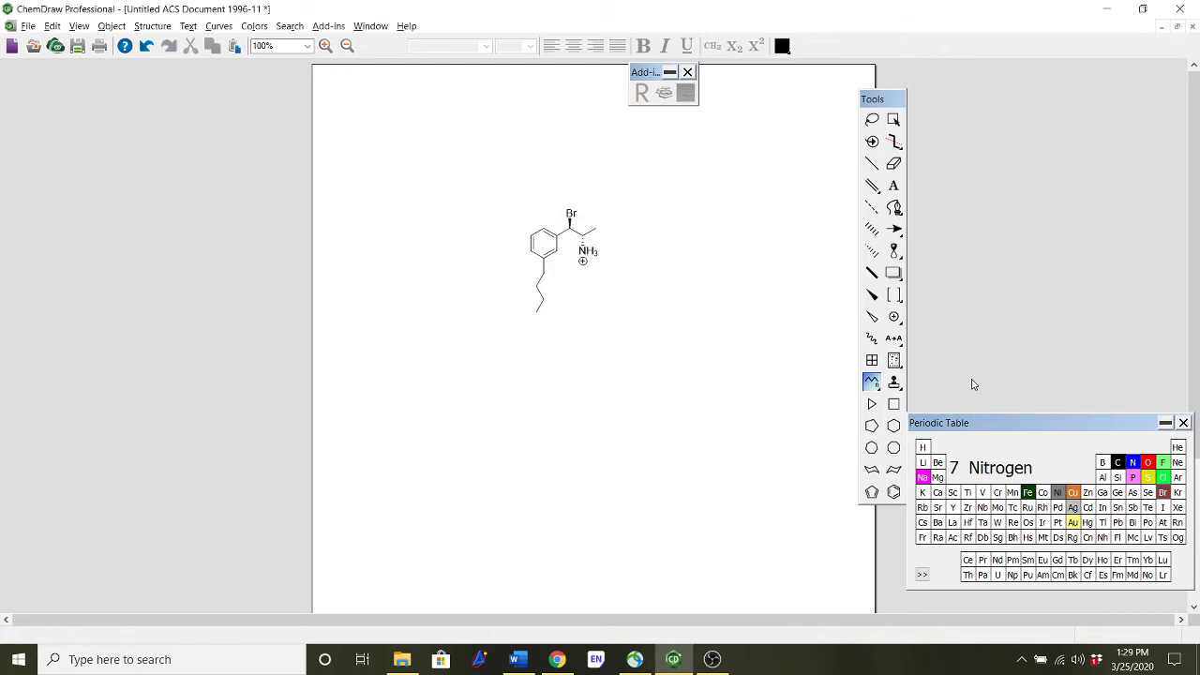
Show stereochemistry labels: (R) on the Br-bearing carbon and (S) on the NH3-bearing carbon
{"action": "right_click", "coordinate": [571, 227]}
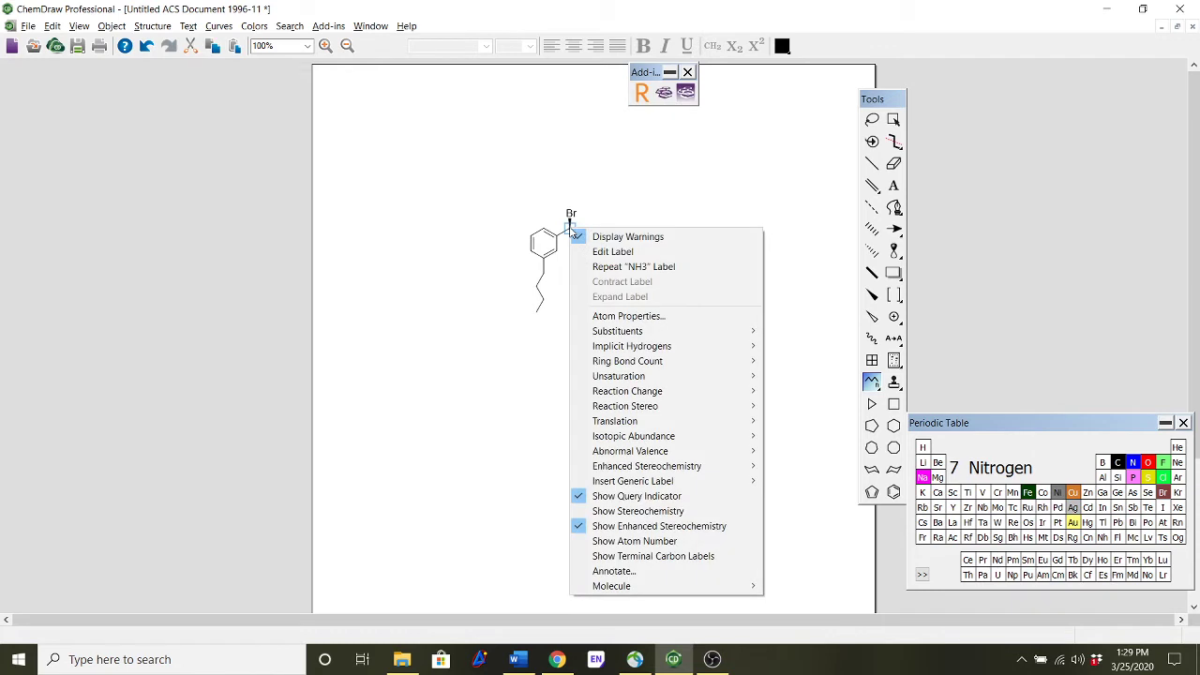
{"action": "left_click", "coordinate": [722, 511]}
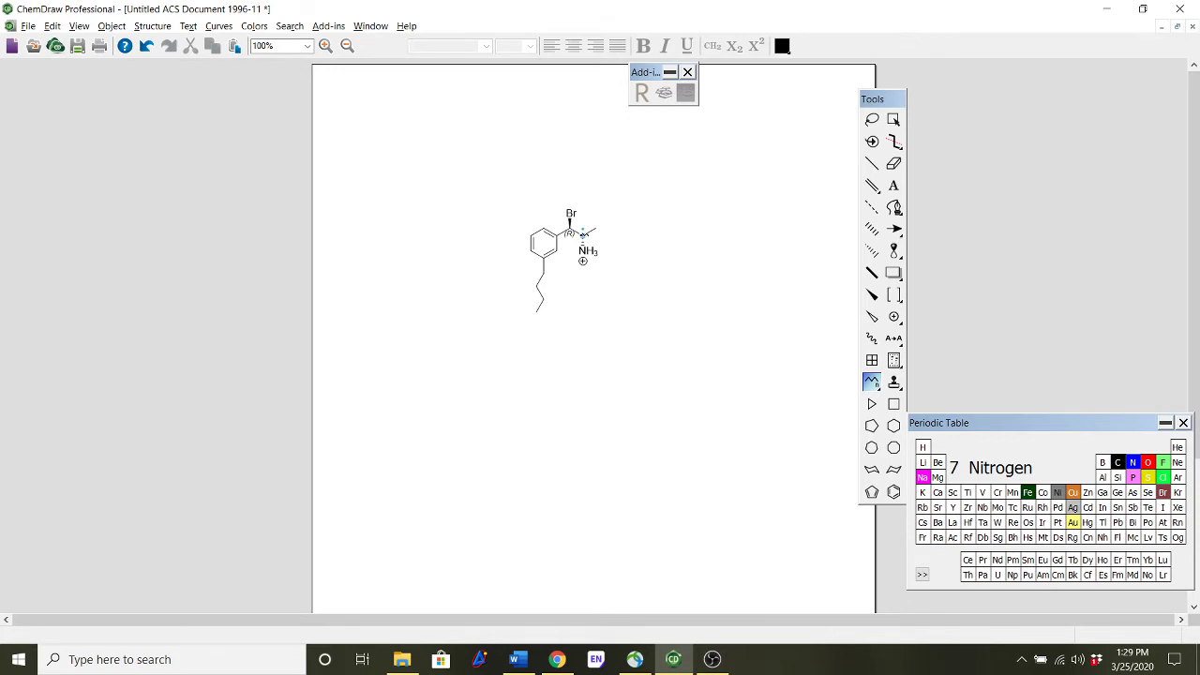
{"action": "right_click", "coordinate": [582, 233]}
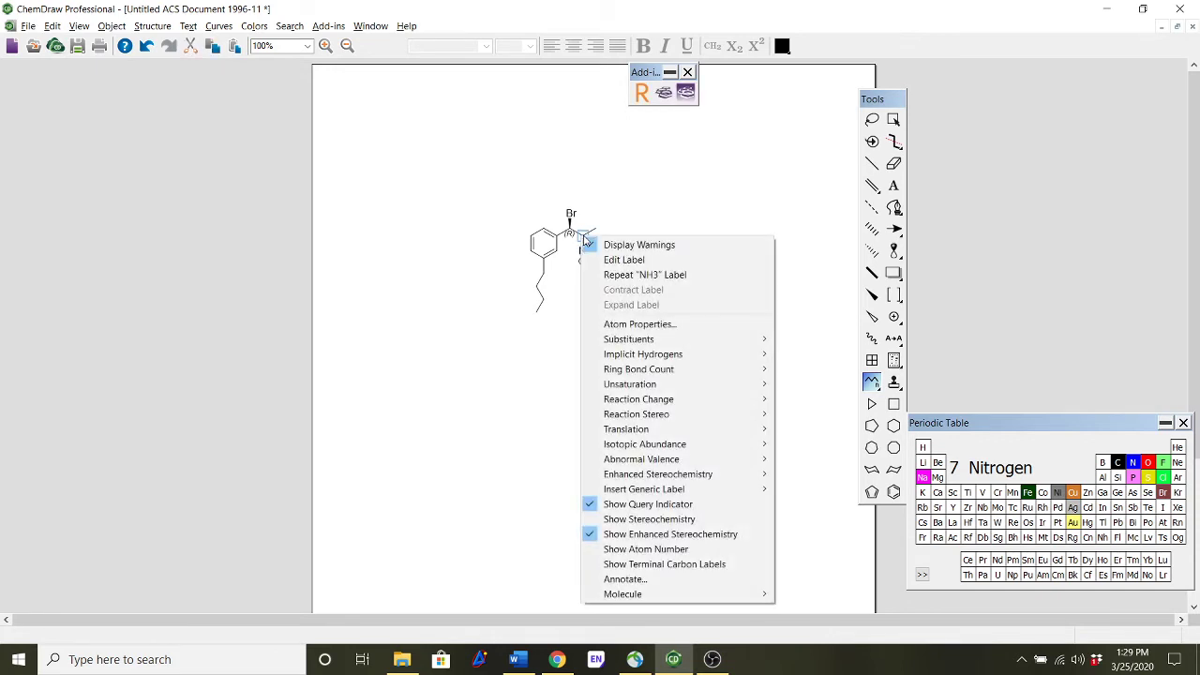
{"action": "left_click", "coordinate": [706, 519]}
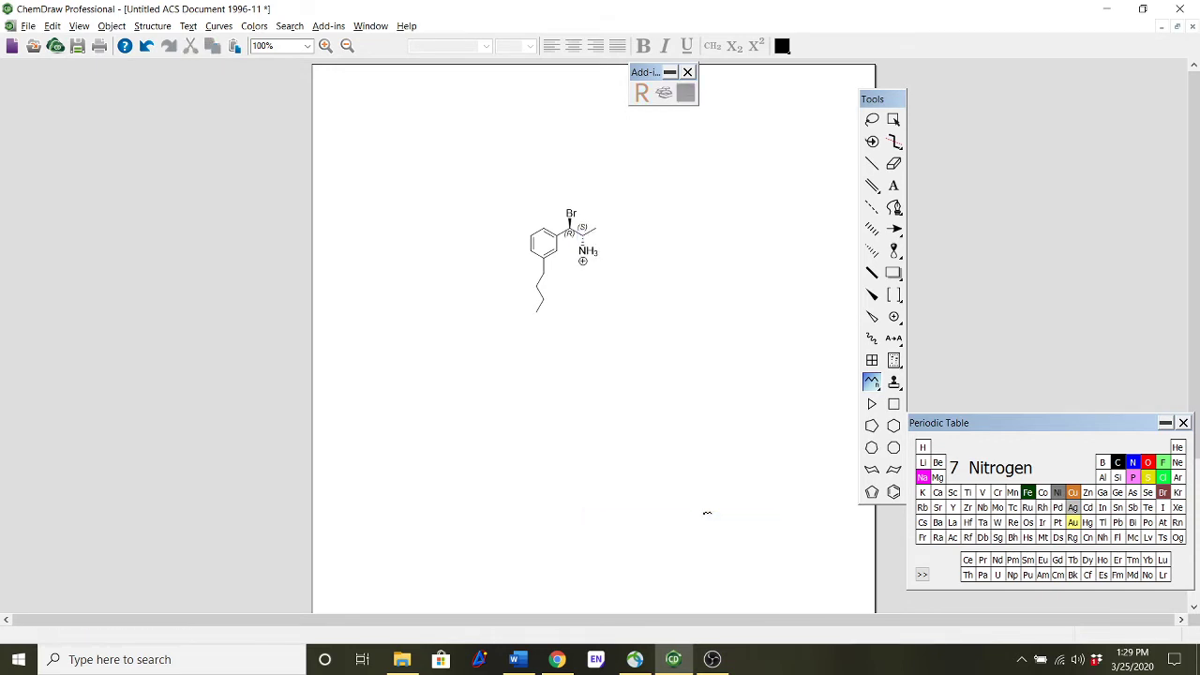
Make the chain's first bond a double bond and label it (E)
{"action": "left_click", "coordinate": [869, 165]}
{"action": "right_click", "coordinate": [541, 281]}
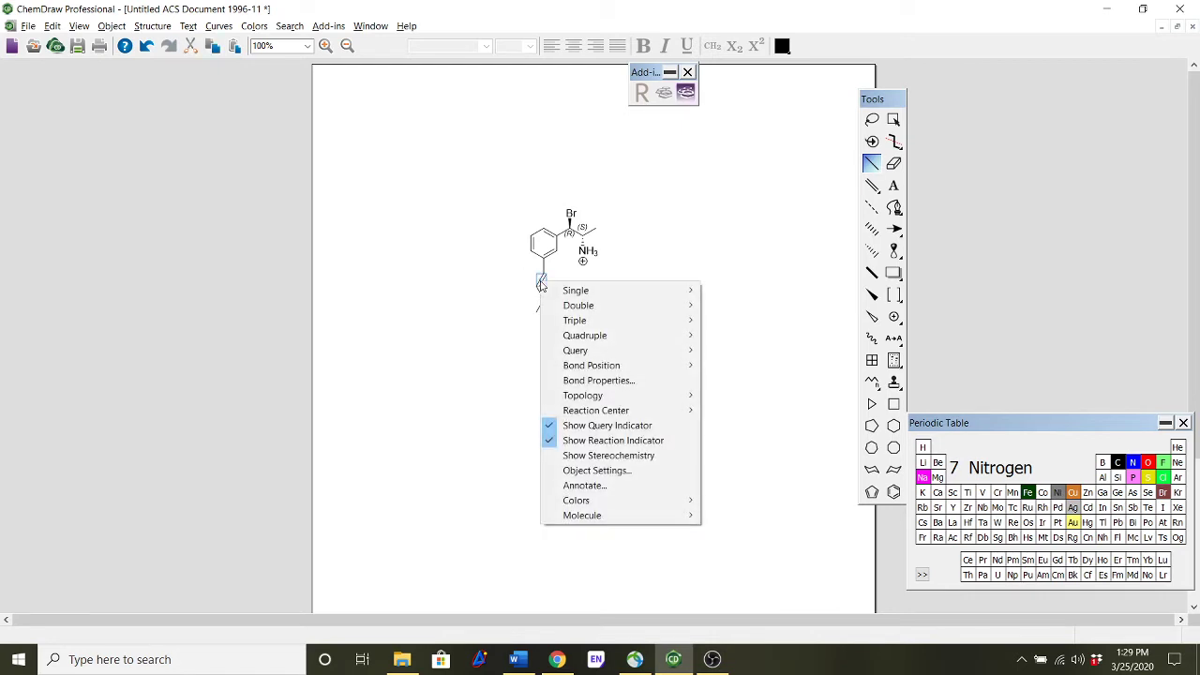
{"action": "left_click", "coordinate": [607, 455]}
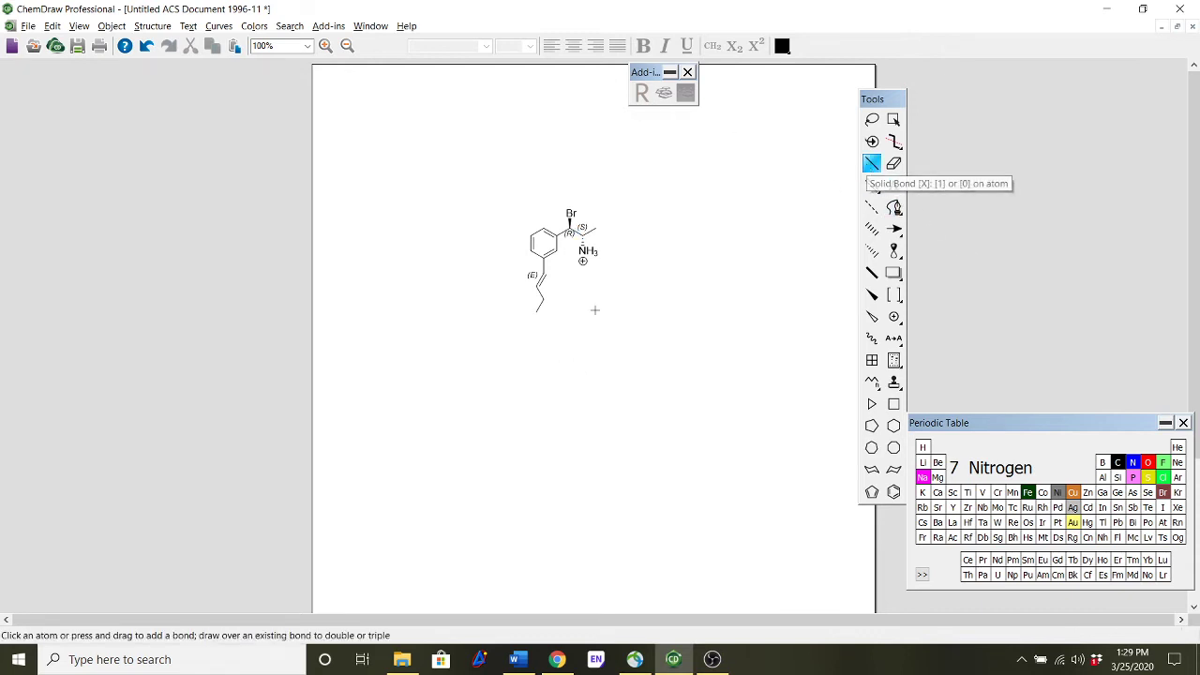
{"action": "left_click", "coordinate": [870, 165]}
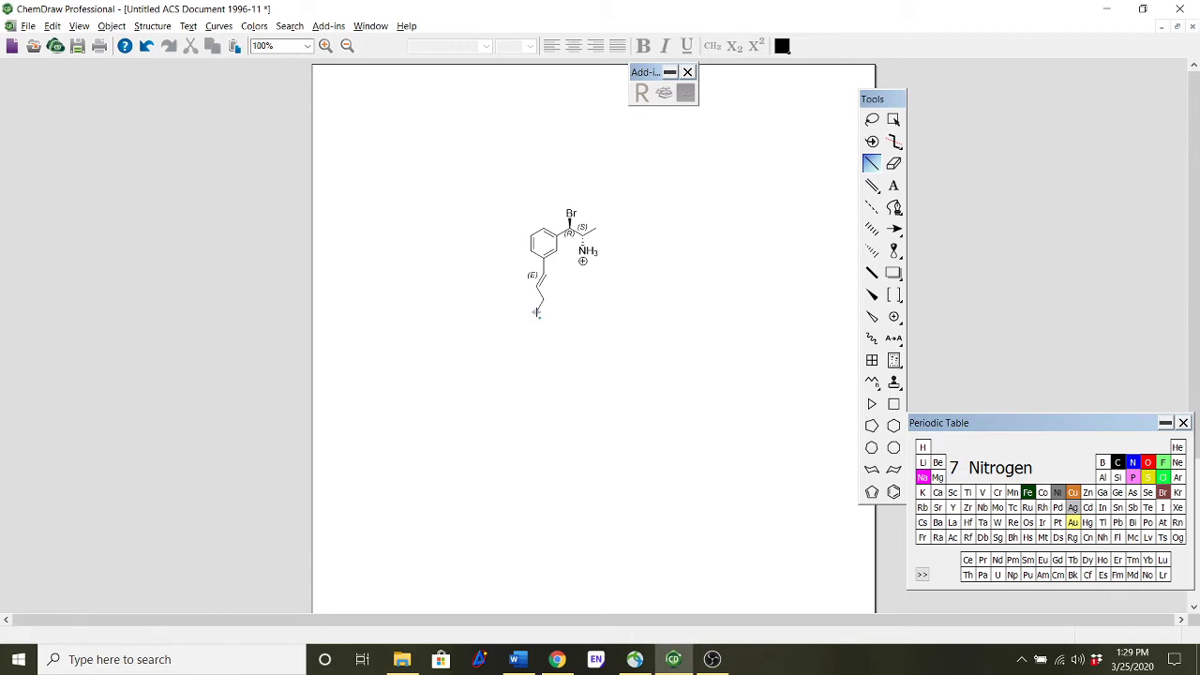
Redraw the chain end as a leftward second double bond and label it (Z)
{"action": "left_click", "coordinate": [536, 311]}
{"action": "left_click", "coordinate": [893, 163]}
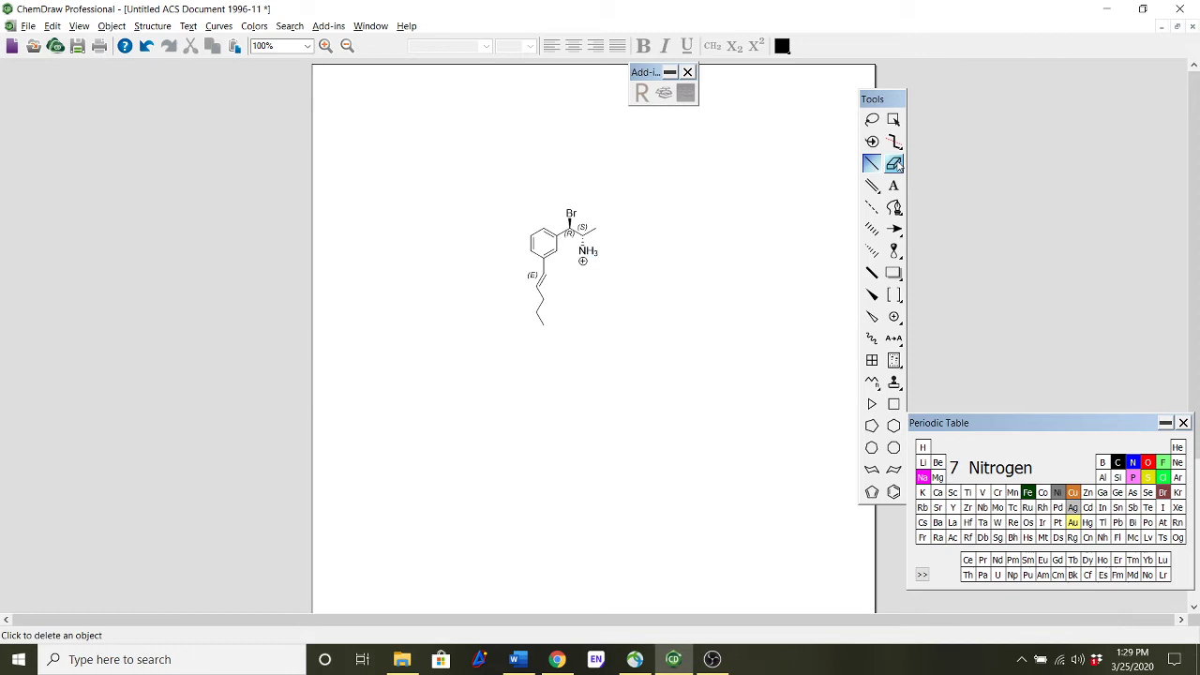
{"action": "left_click", "coordinate": [540, 319]}
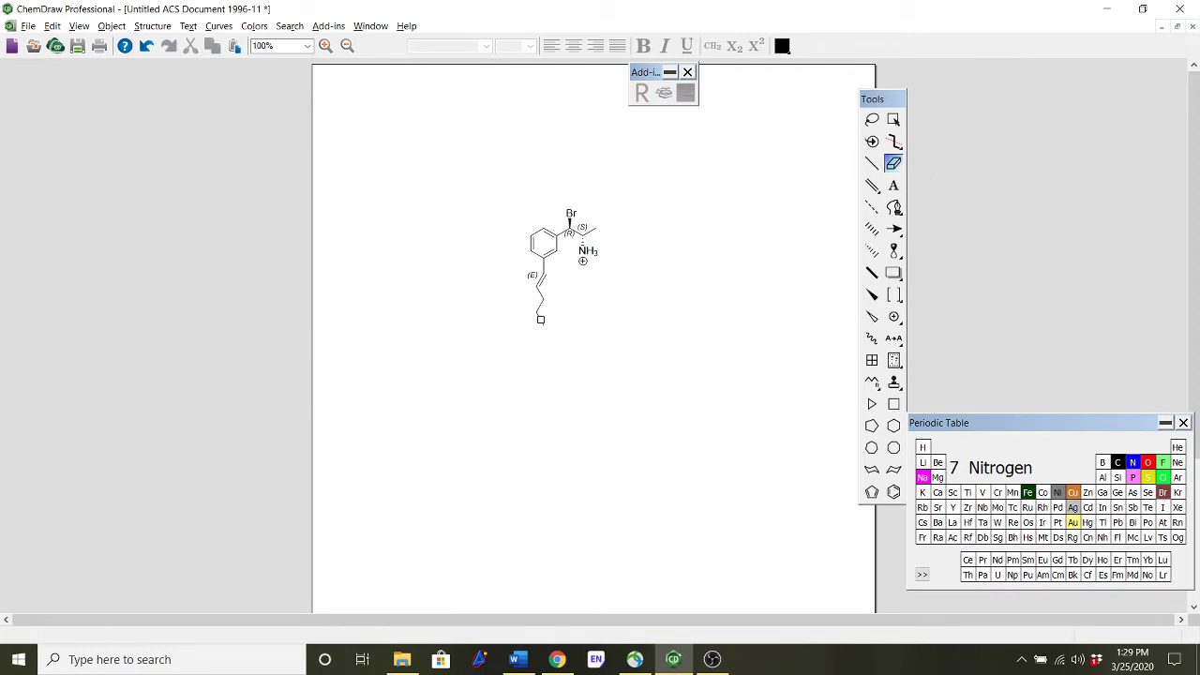
{"action": "left_click", "coordinate": [872, 163]}
{"action": "left_click_drag", "start_coordinate": [537, 312], "coordinate": [512, 309]}
{"action": "left_click_drag", "start_coordinate": [517, 326], "coordinate": [503, 314]}
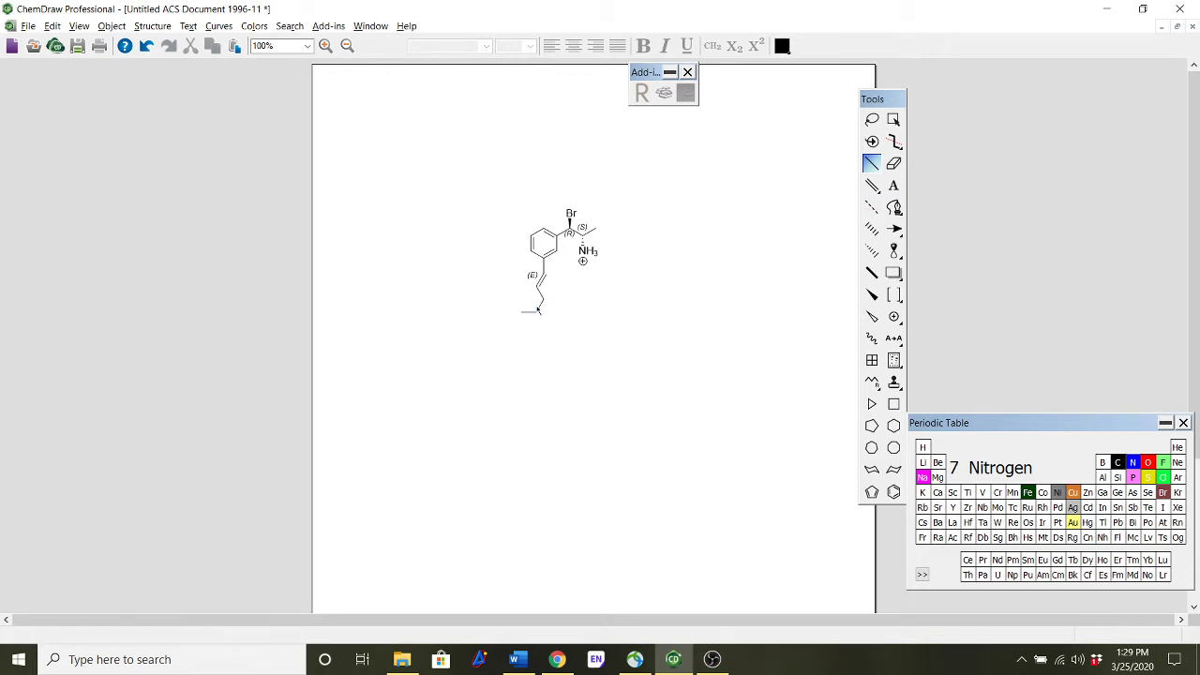
{"action": "right_click", "coordinate": [539, 309]}
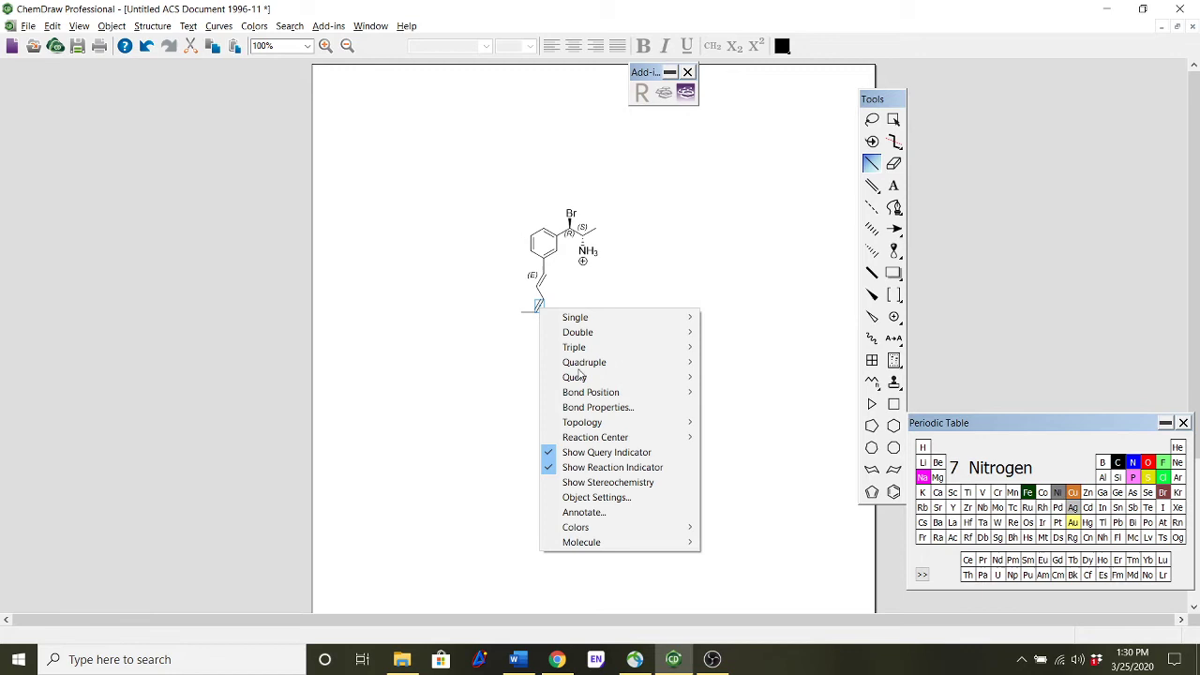
{"action": "left_click", "coordinate": [619, 482]}
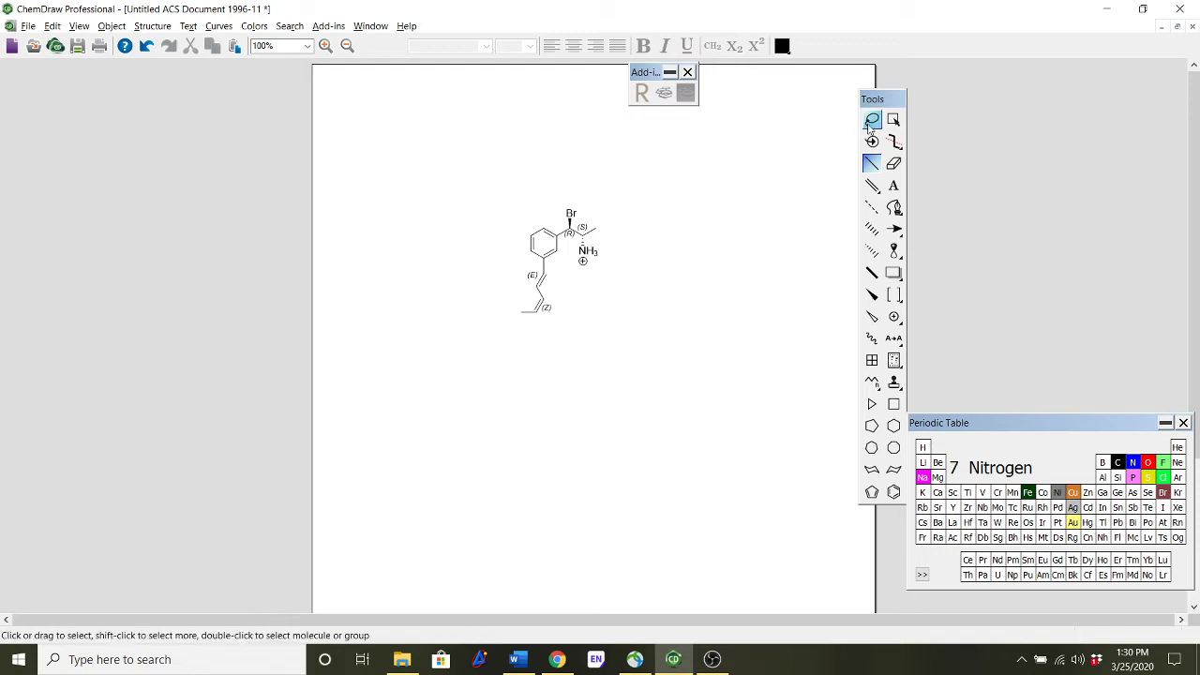
Show the Analysis window and Structure toolbar, moving Analysis to the right of the Tools palette
{"action": "left_click", "coordinate": [83, 26]}
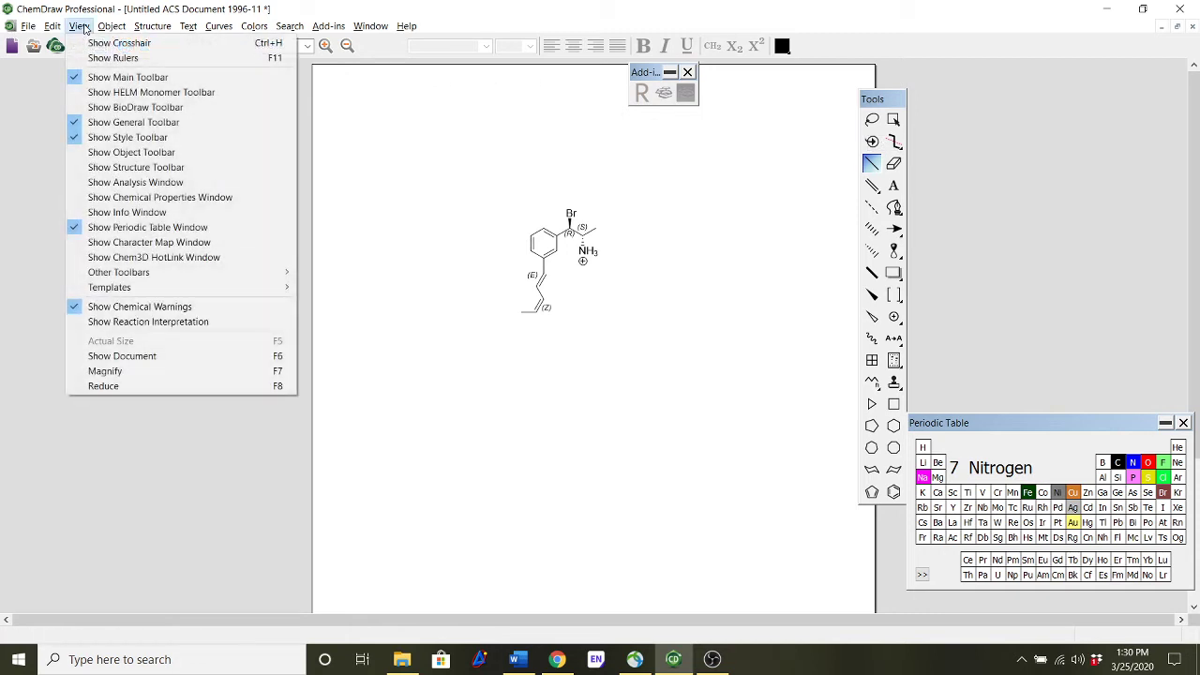
{"action": "left_click", "coordinate": [132, 182]}
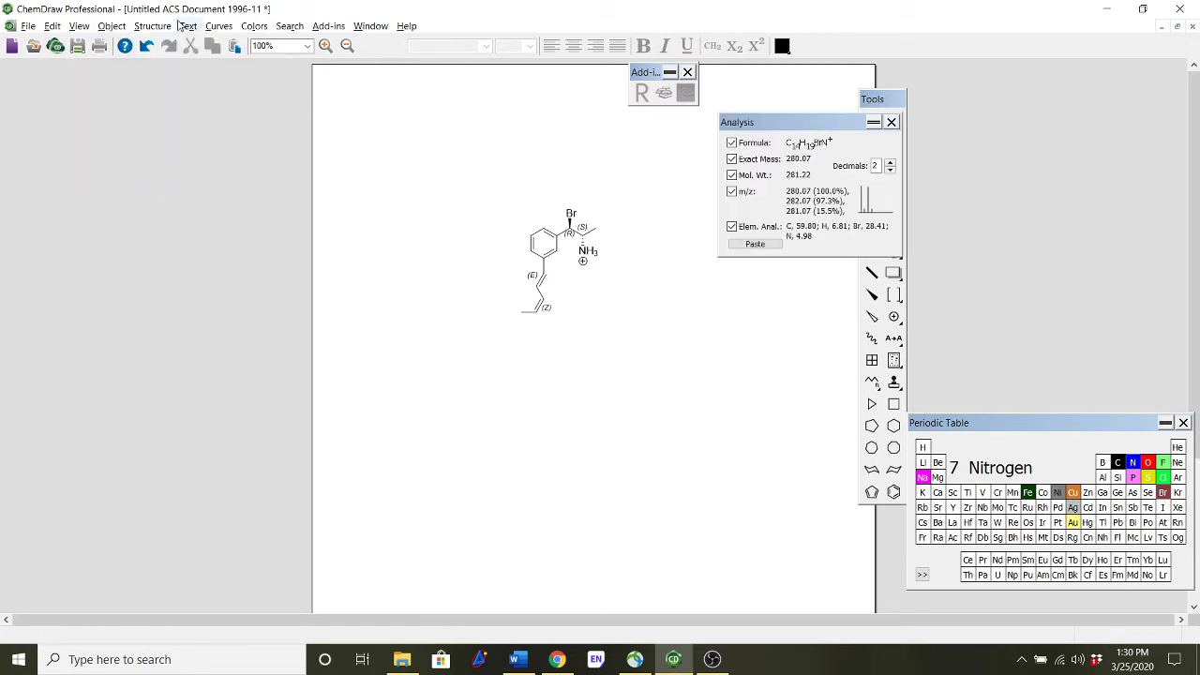
{"action": "left_click", "coordinate": [79, 25]}
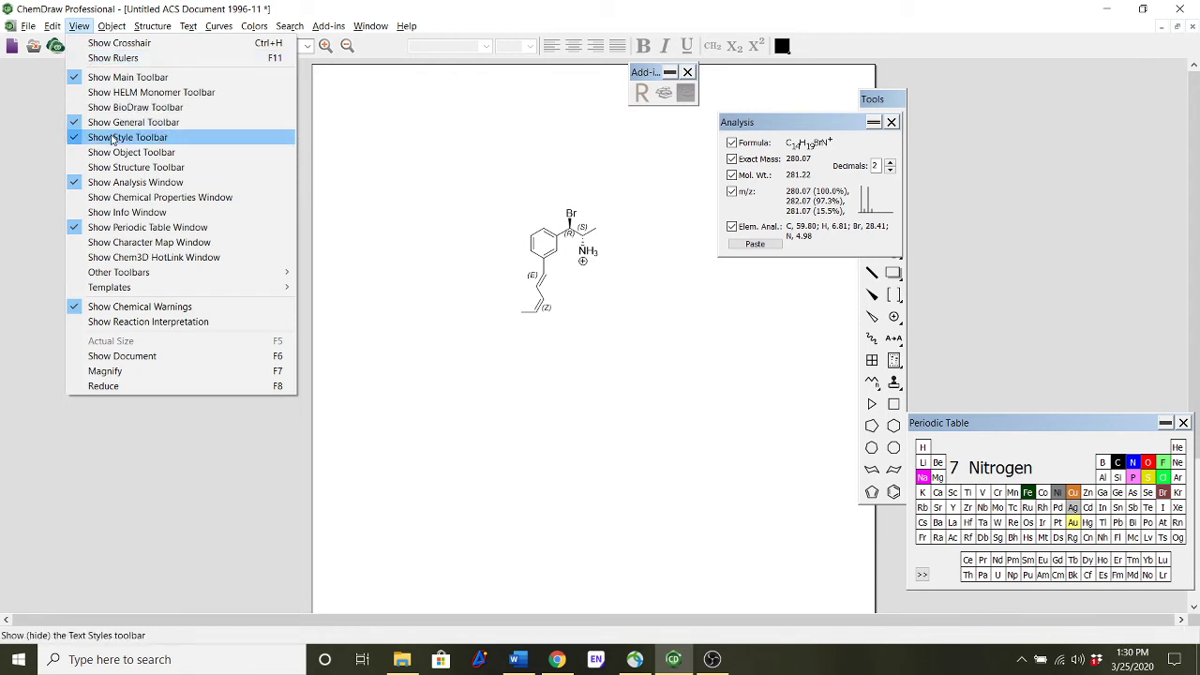
{"action": "left_click", "coordinate": [114, 167]}
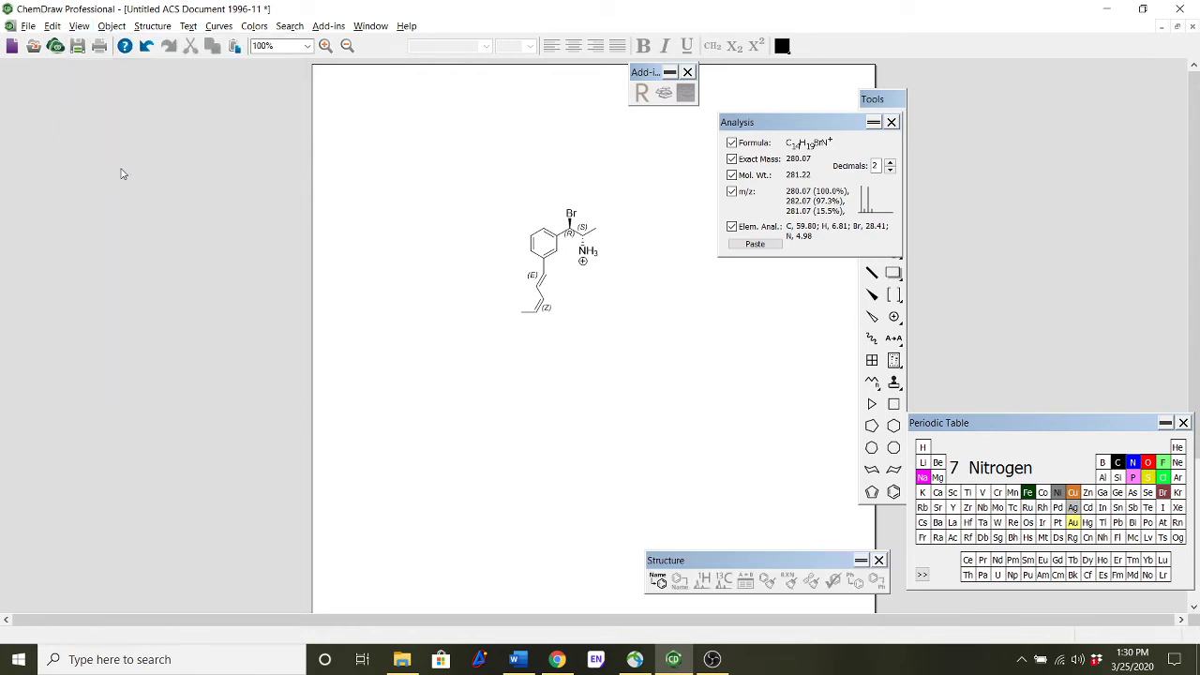
{"action": "left_click_drag", "start_coordinate": [782, 122], "coordinate": [1026, 127]}
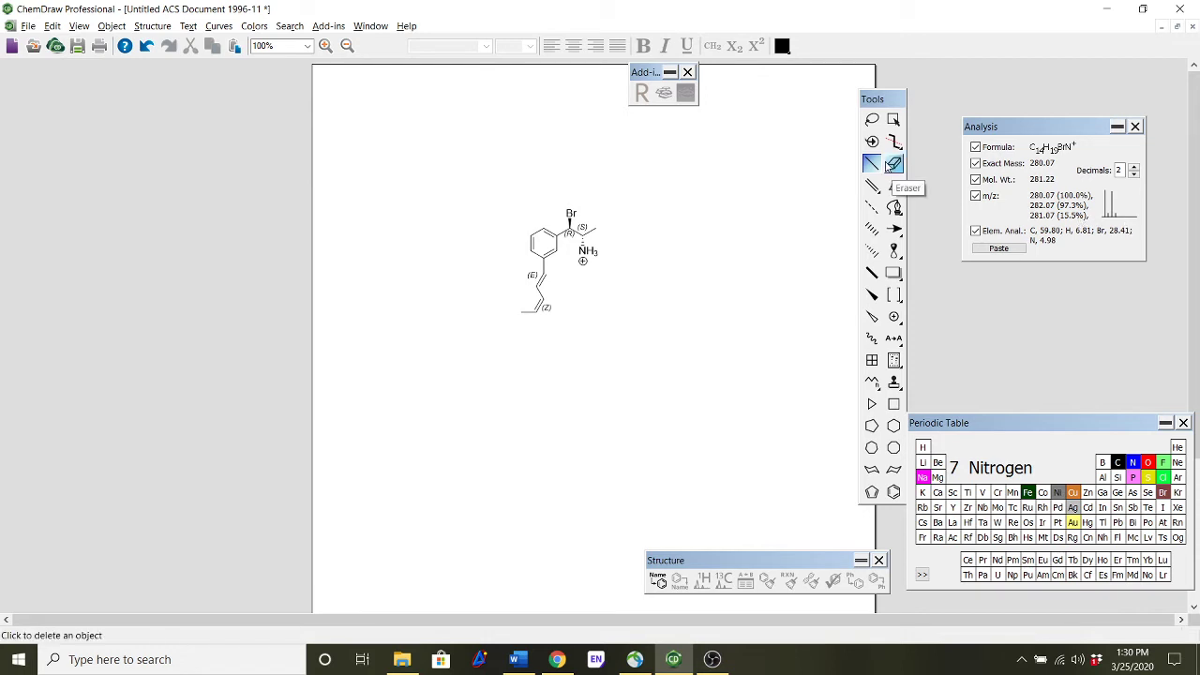
{"action": "left_click", "coordinate": [872, 119]}
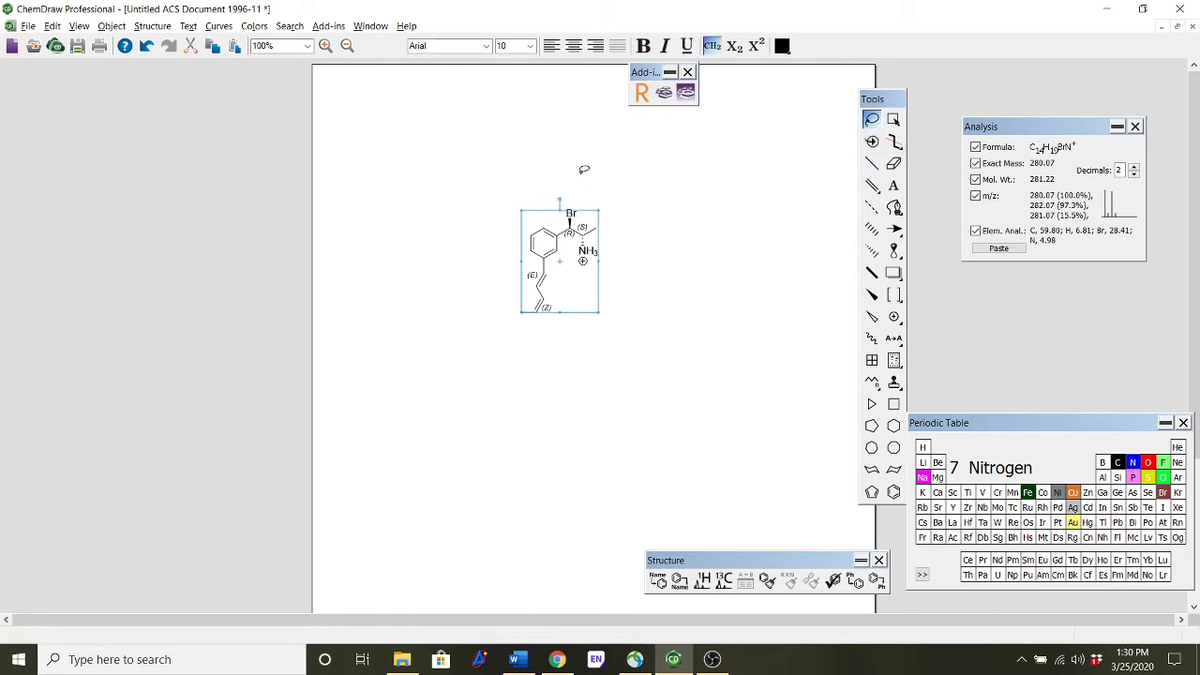
{"action": "mouse_move", "coordinate": [581, 172]}
{"action": "left_mouse_down"}
{"action": "mouse_move", "coordinate": [452, 240]}
{"action": "mouse_move", "coordinate": [489, 262]}
{"action": "mouse_move", "coordinate": [529, 366]}
{"action": "mouse_move", "coordinate": [603, 392]}
{"action": "mouse_move", "coordinate": [715, 259]}
{"action": "mouse_move", "coordinate": [707, 287]}
{"action": "left_mouse_up"}
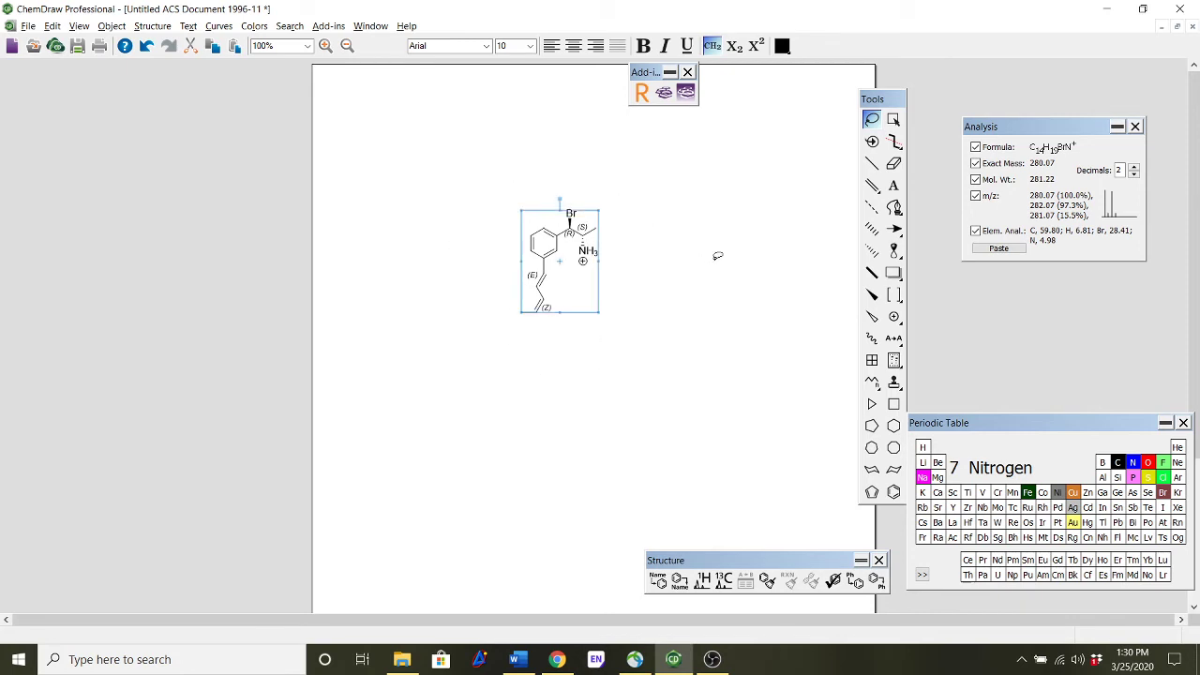
{"action": "left_click", "coordinate": [681, 588]}
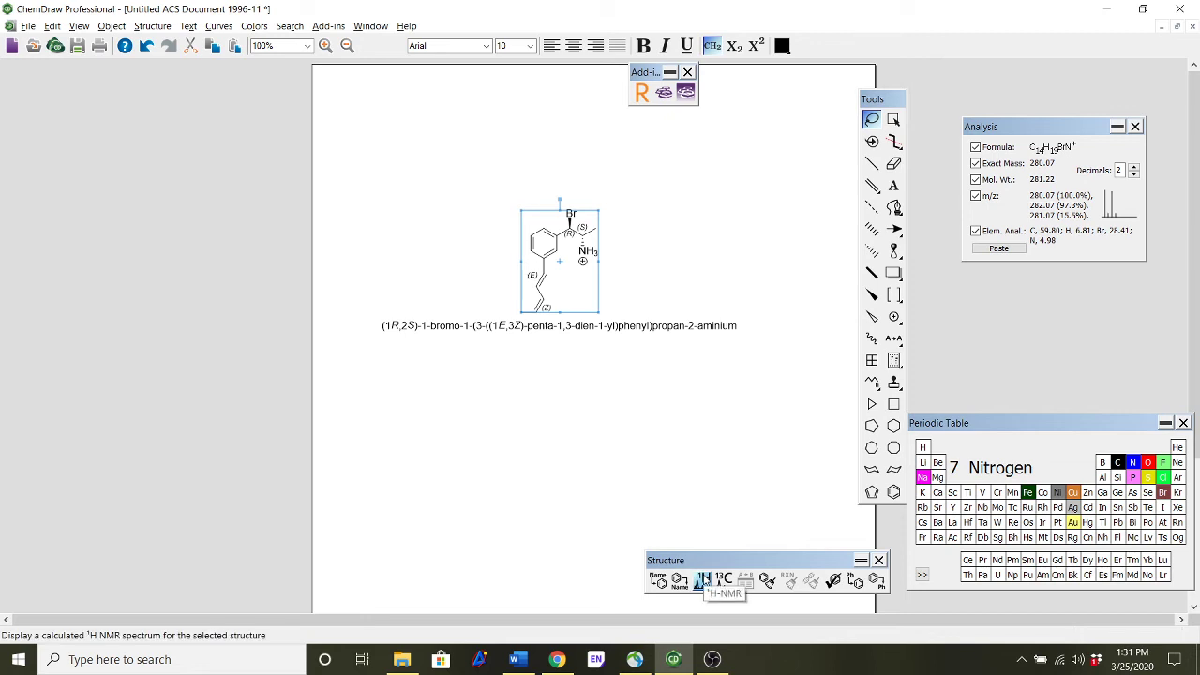
{"action": "left_click", "coordinate": [702, 578]}
Generate the ChemNMR ¹H estimate from the Structure palette and scroll through the predicted spectrum
{"action": "left_click", "coordinate": [703, 581]}
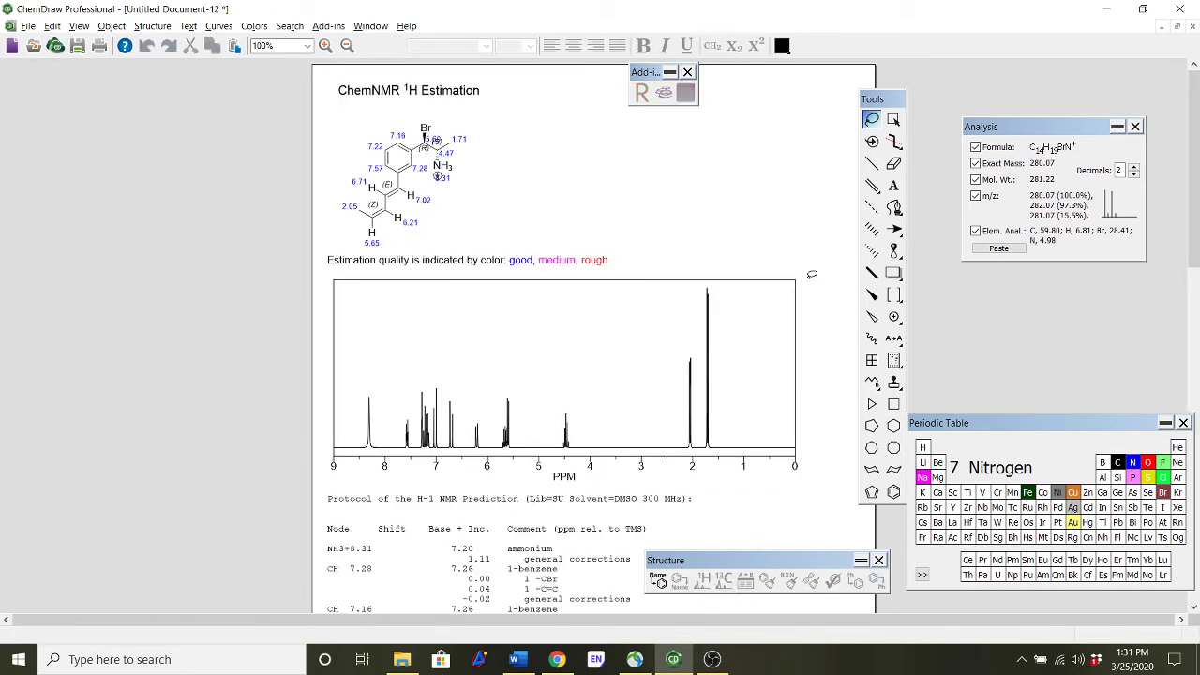
{"action": "left_click", "coordinate": [370, 293]}
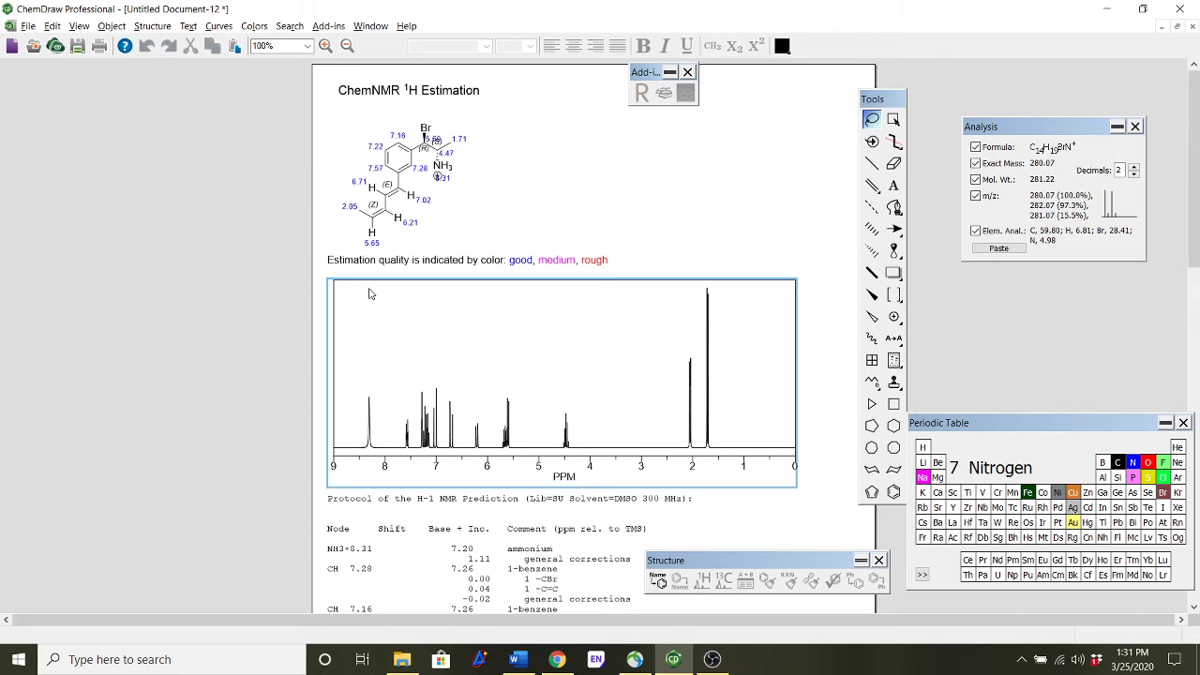
{"action": "scroll", "coordinate": [369, 293], "scroll_direction": "down", "scroll_amount": 2}
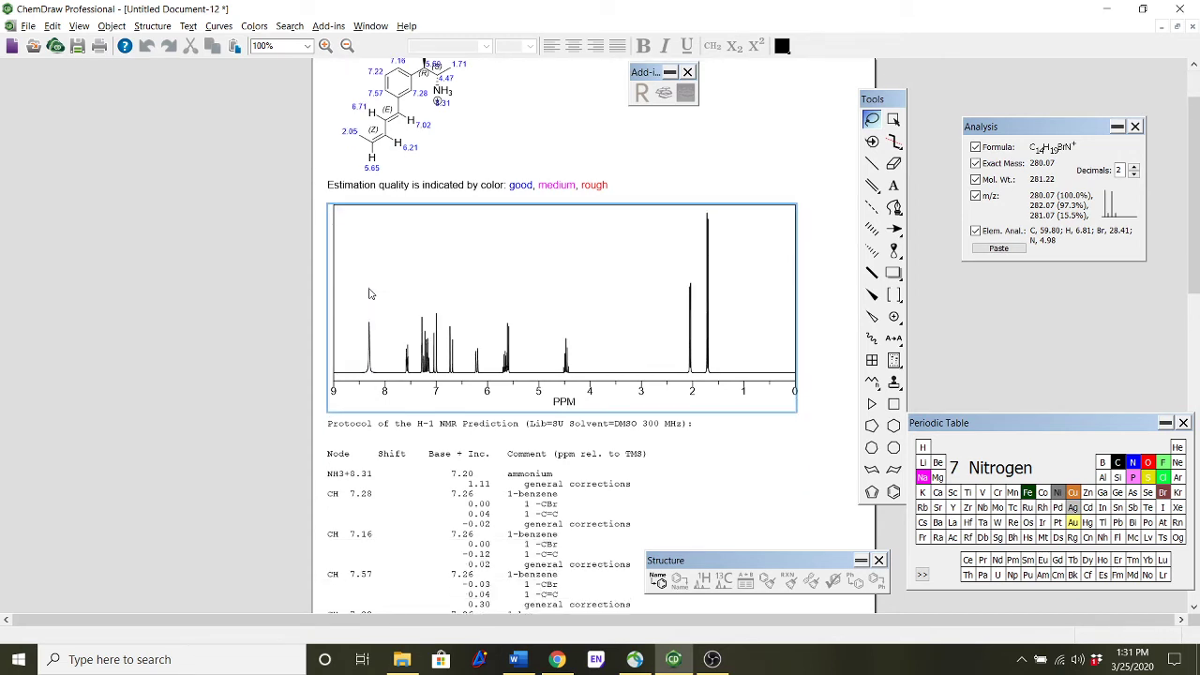
{"action": "scroll", "coordinate": [370, 294], "scroll_direction": "up", "scroll_amount": 2}
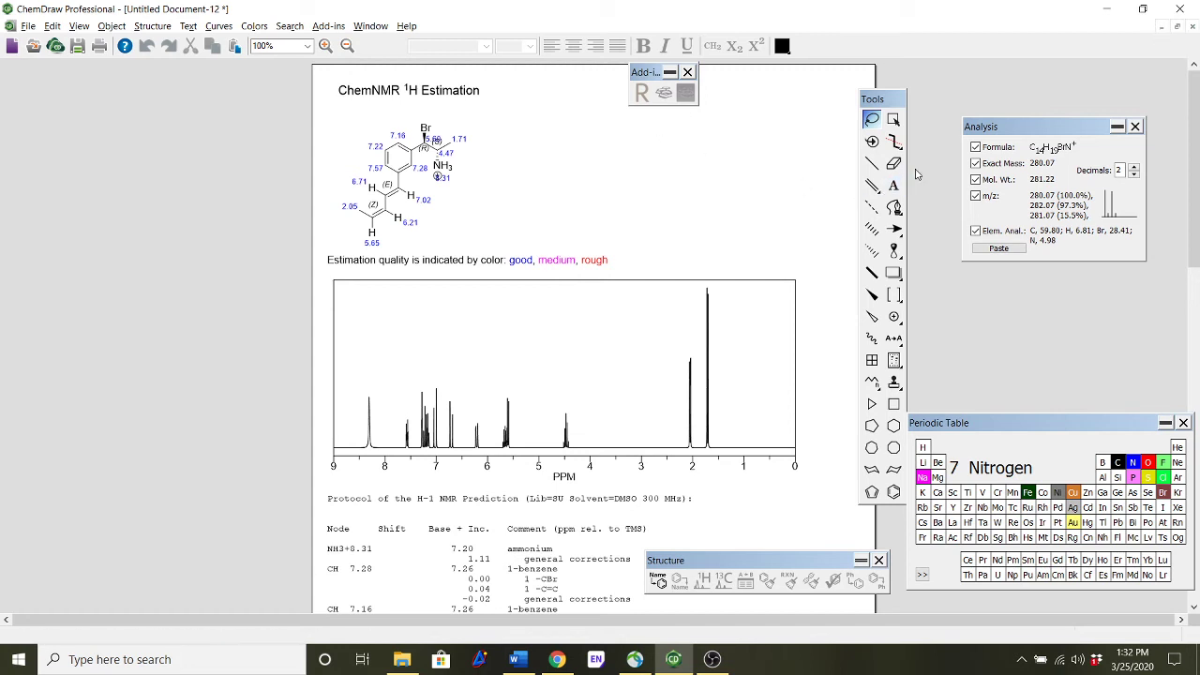
Match the spectrum peaks to their protons, then close the ¹H estimation document
{"action": "left_click", "coordinate": [401, 423]}
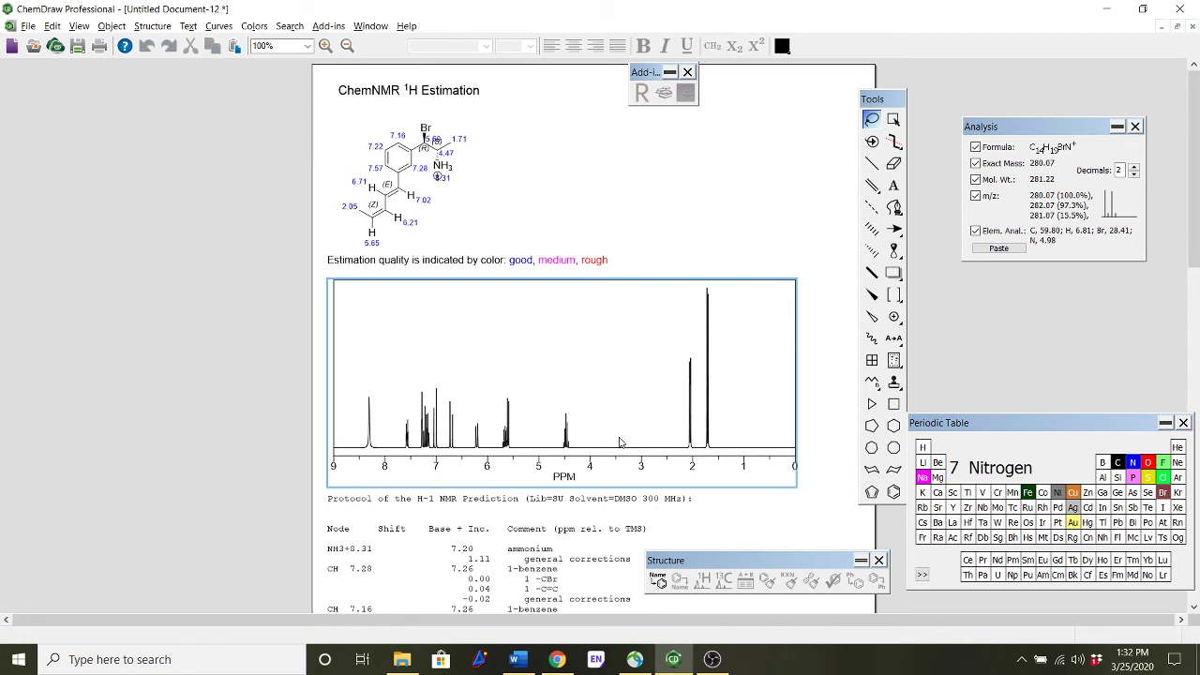
{"action": "mouse_move", "coordinate": [690, 424]}
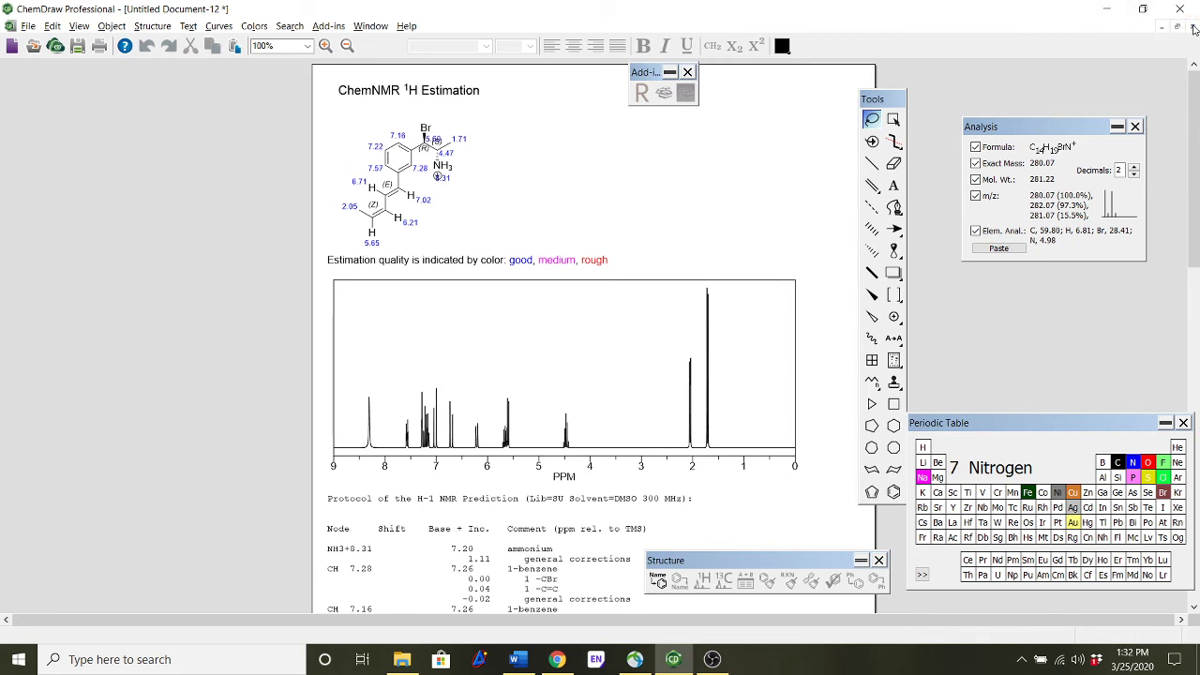
{"action": "left_click", "coordinate": [1193, 27]}
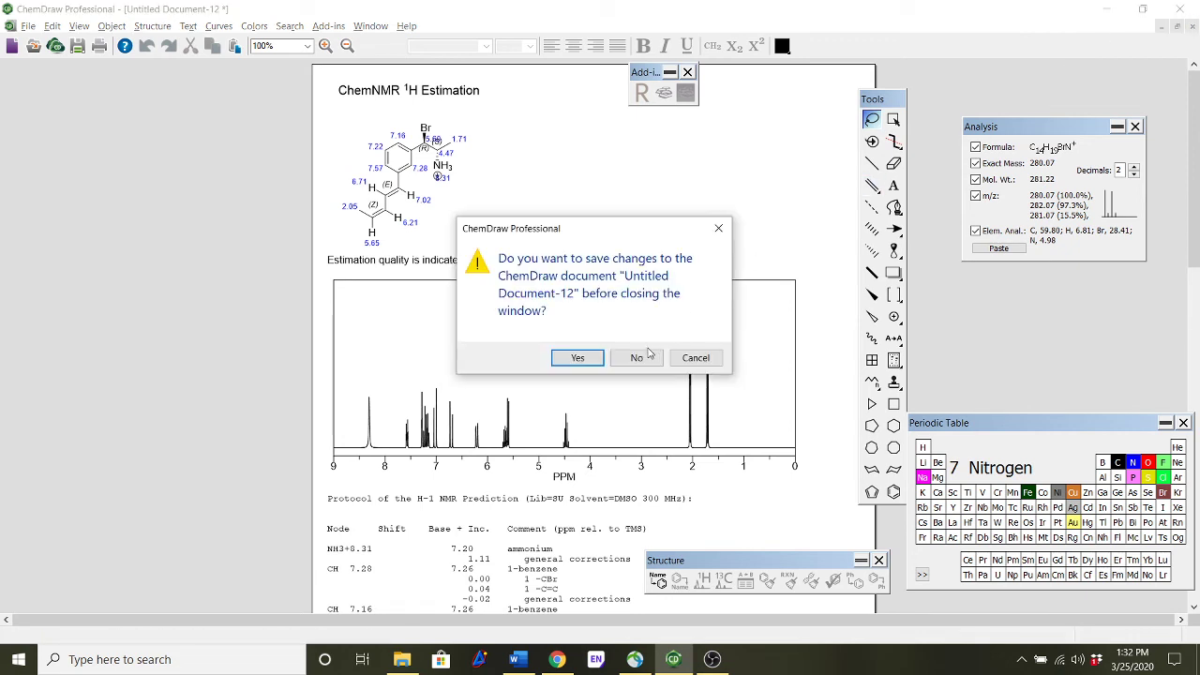
Discard the estimation document unsaved and select the bromo-aminium structure with its name label
{"action": "left_click", "coordinate": [638, 357]}
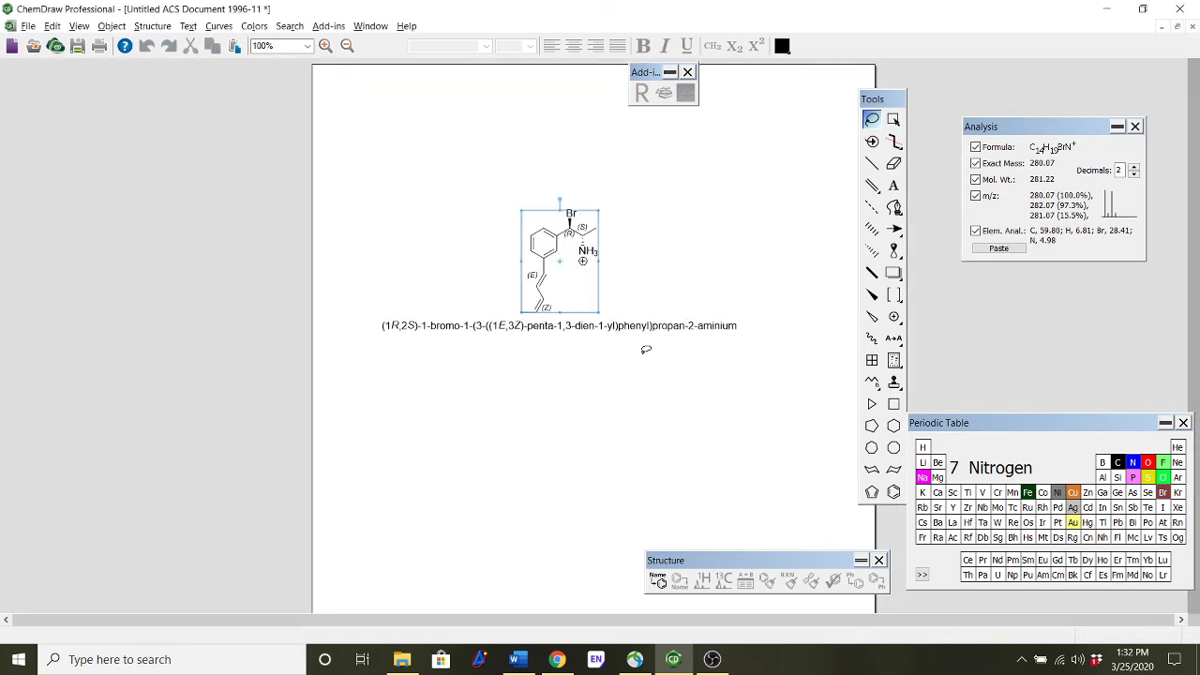
{"action": "left_click", "coordinate": [554, 375]}
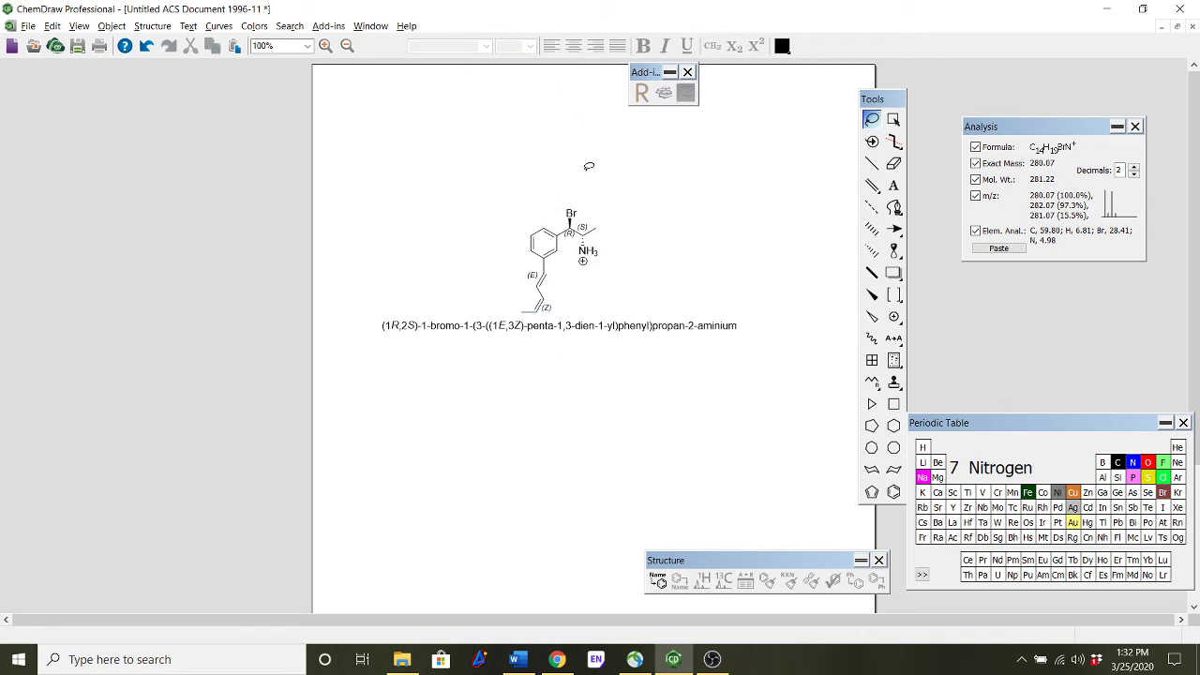
{"action": "key", "text": "ctrl+a"}
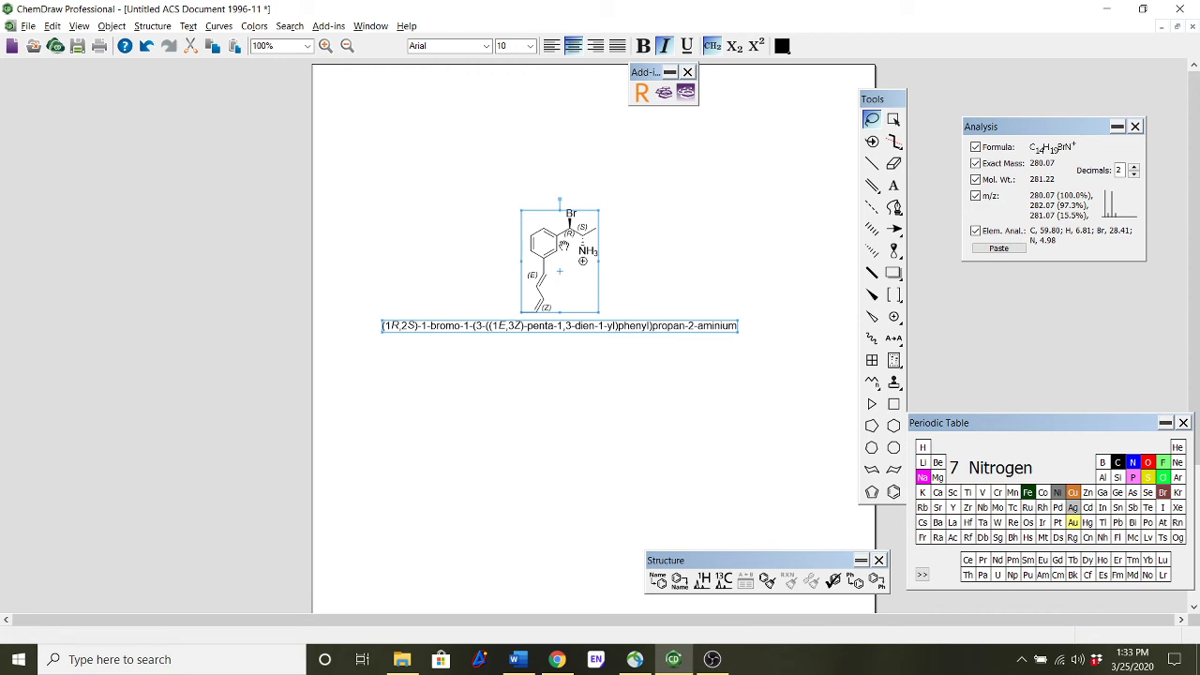
Paste the stereo-labelled bromo-aminium structure and its IUPAC name into Word's Document1
{"action": "left_click", "coordinate": [531, 663]}
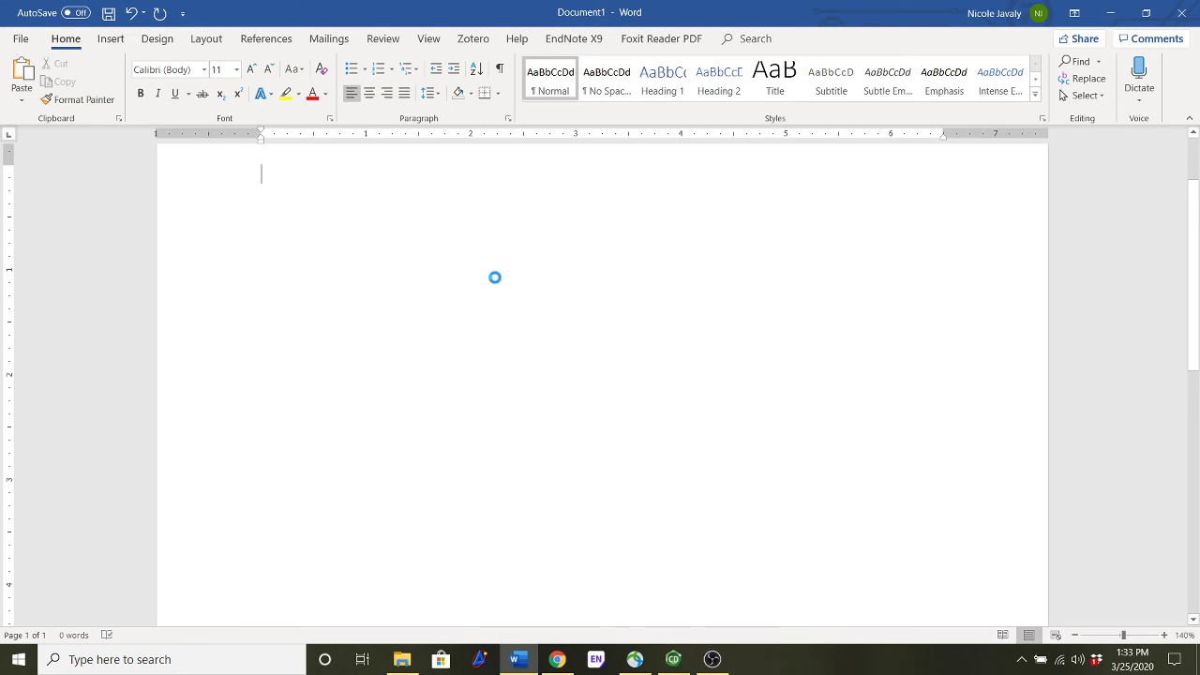
{"action": "key", "text": "ctrl+v"}
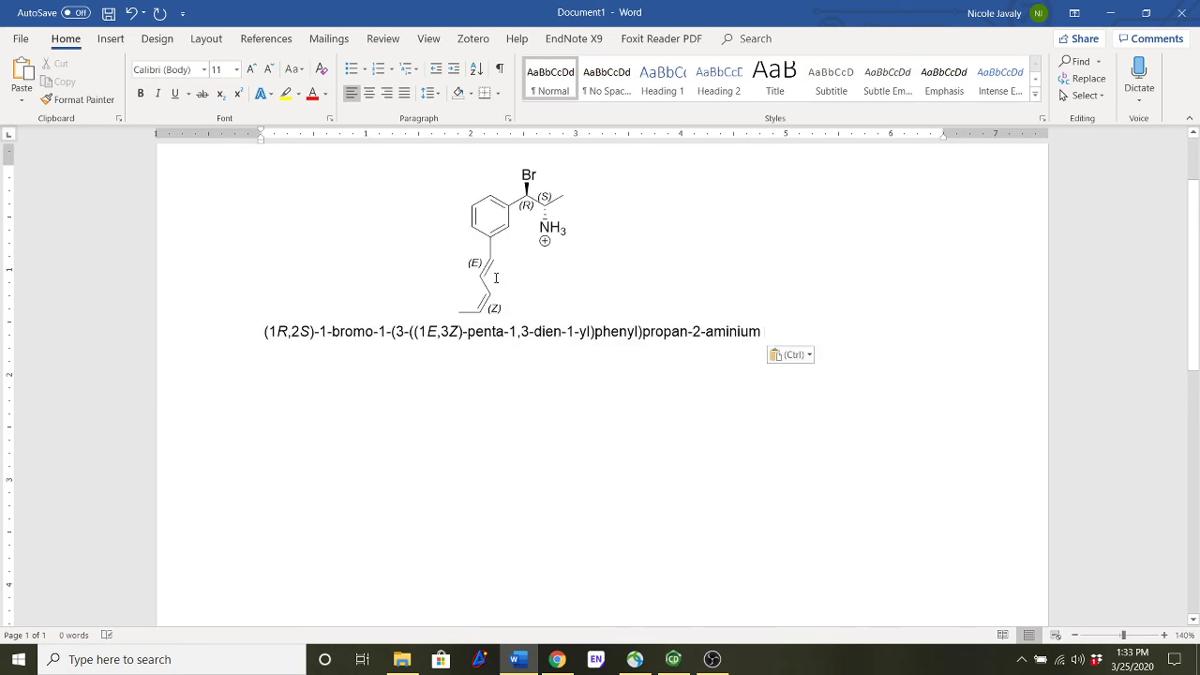
{"action": "scroll", "coordinate": [566, 332], "scroll_direction": "up", "scroll_amount": 1}
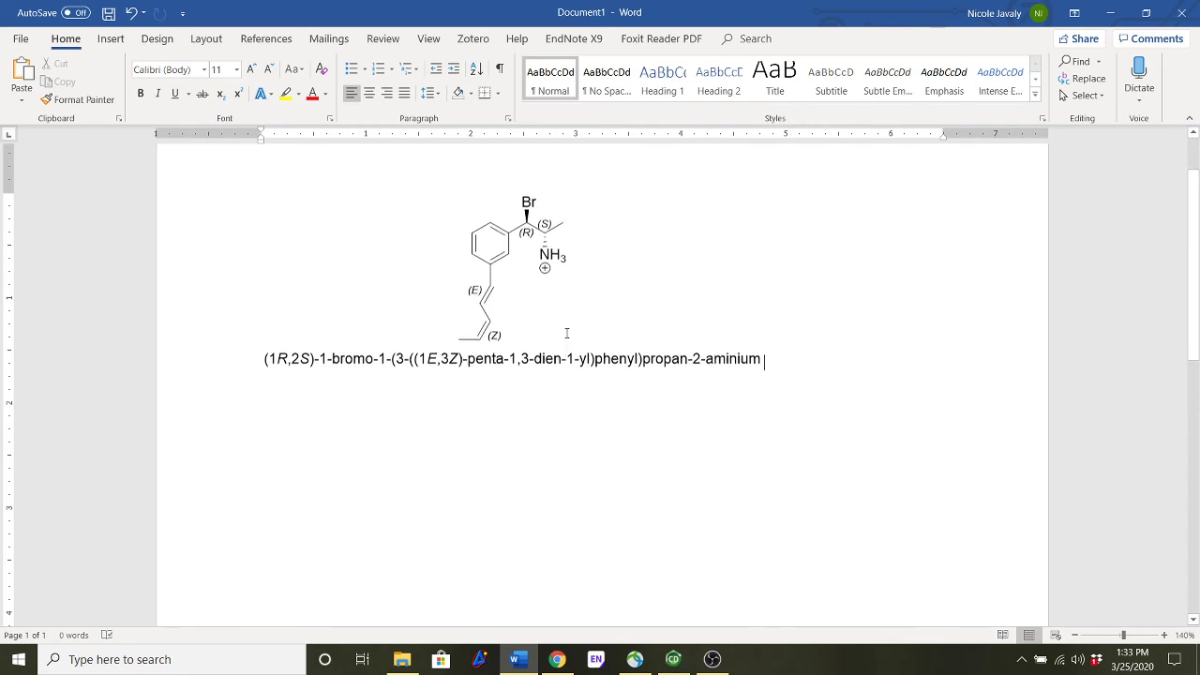
{"action": "scroll", "coordinate": [566, 333], "scroll_direction": "up", "scroll_amount": 1}
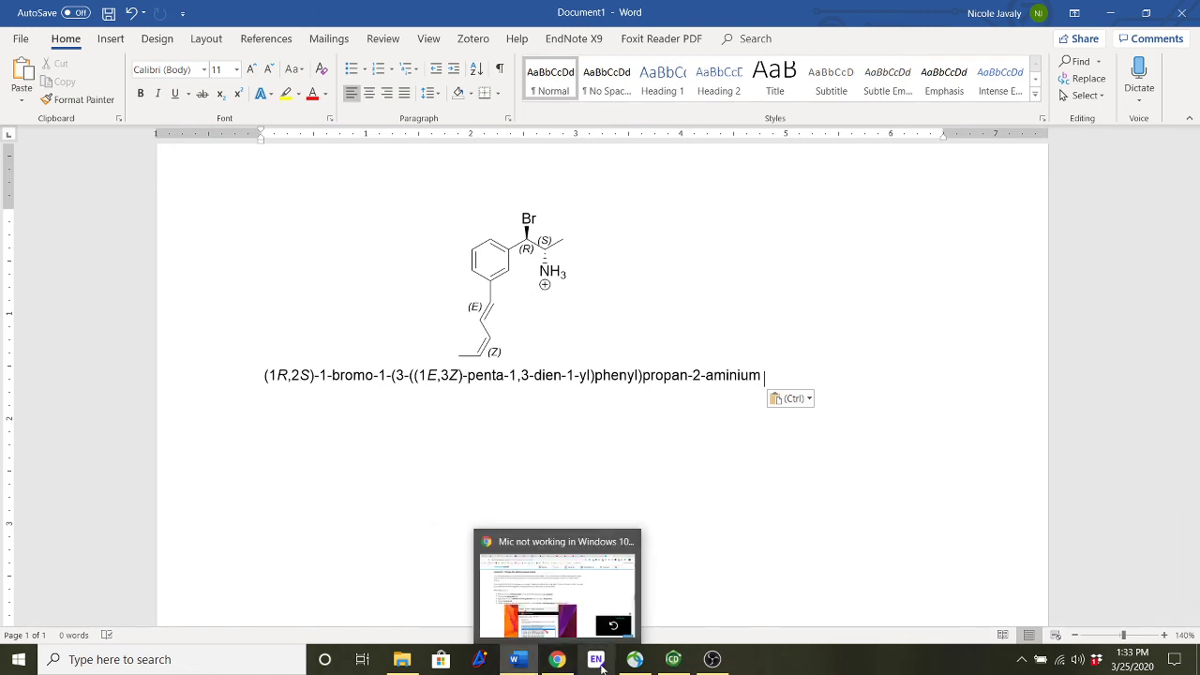
Back in ChemDraw, delete the bromo-aminium structure and its name label from the canvas
{"action": "left_click", "coordinate": [673, 659]}
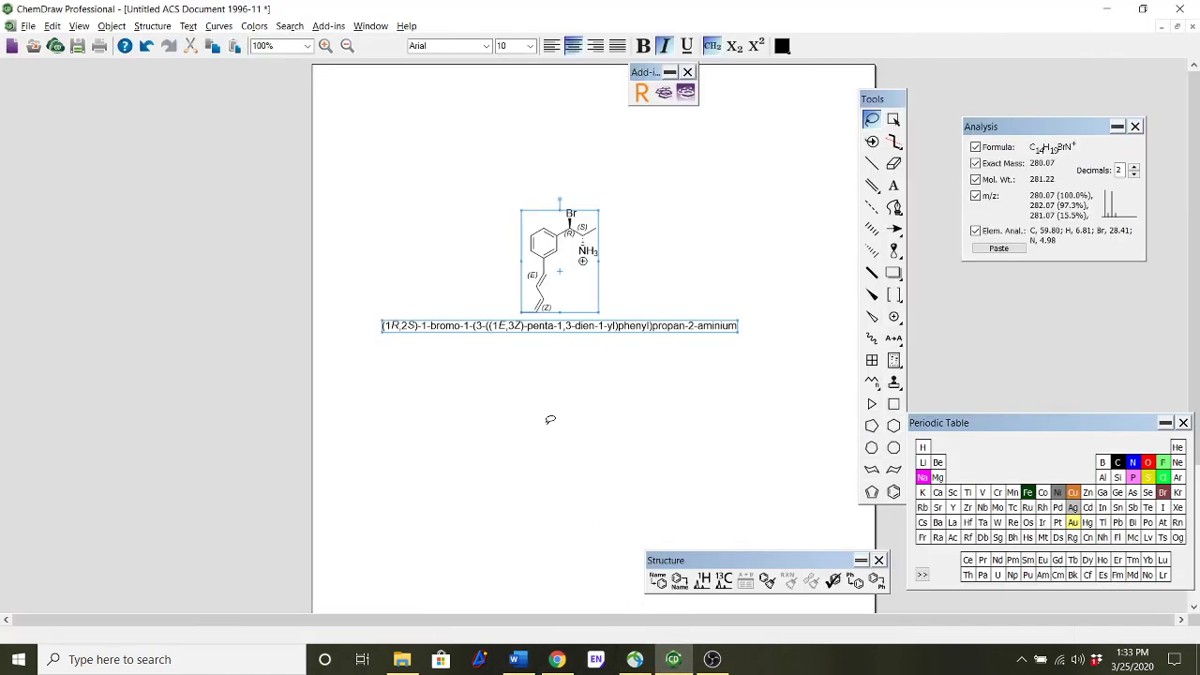
{"action": "left_click", "coordinate": [540, 129]}
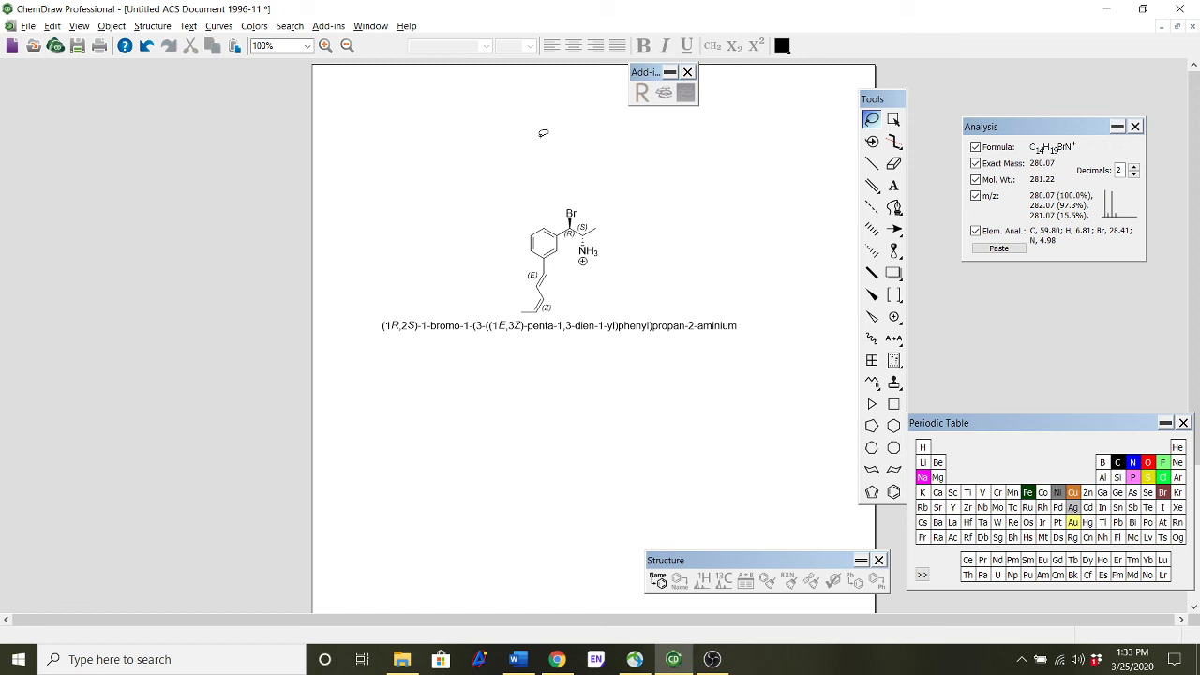
{"action": "key", "text": "ctrl+a"}
{"action": "key", "text": "Delete"}
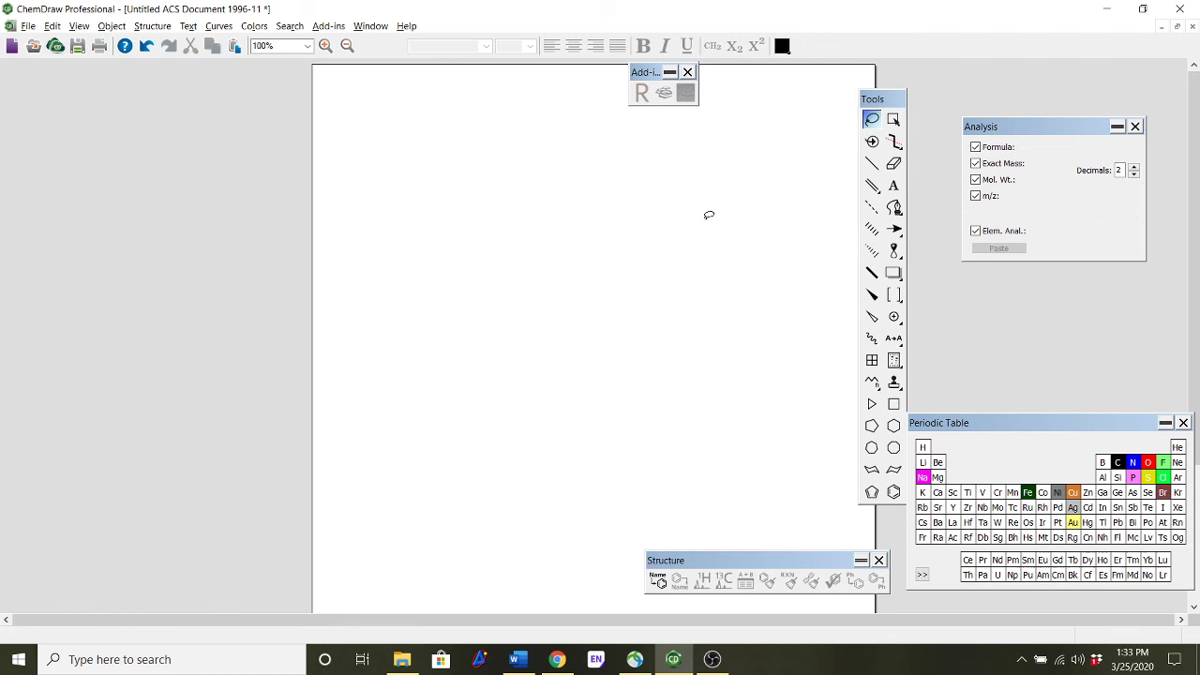
Insert acetanilide from its name via Name to Structure, labelled beneath
{"action": "left_click", "coordinate": [659, 581]}
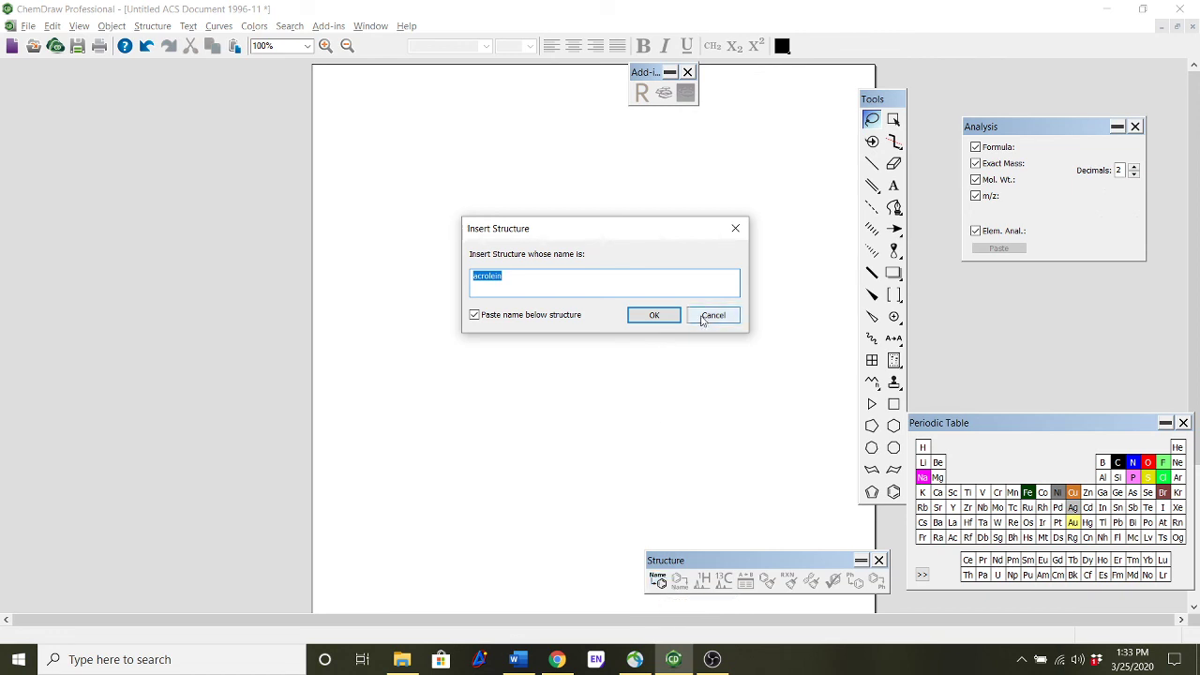
{"action": "type", "text": "acetanilide3"}
{"action": "key", "text": "BackSpace"}
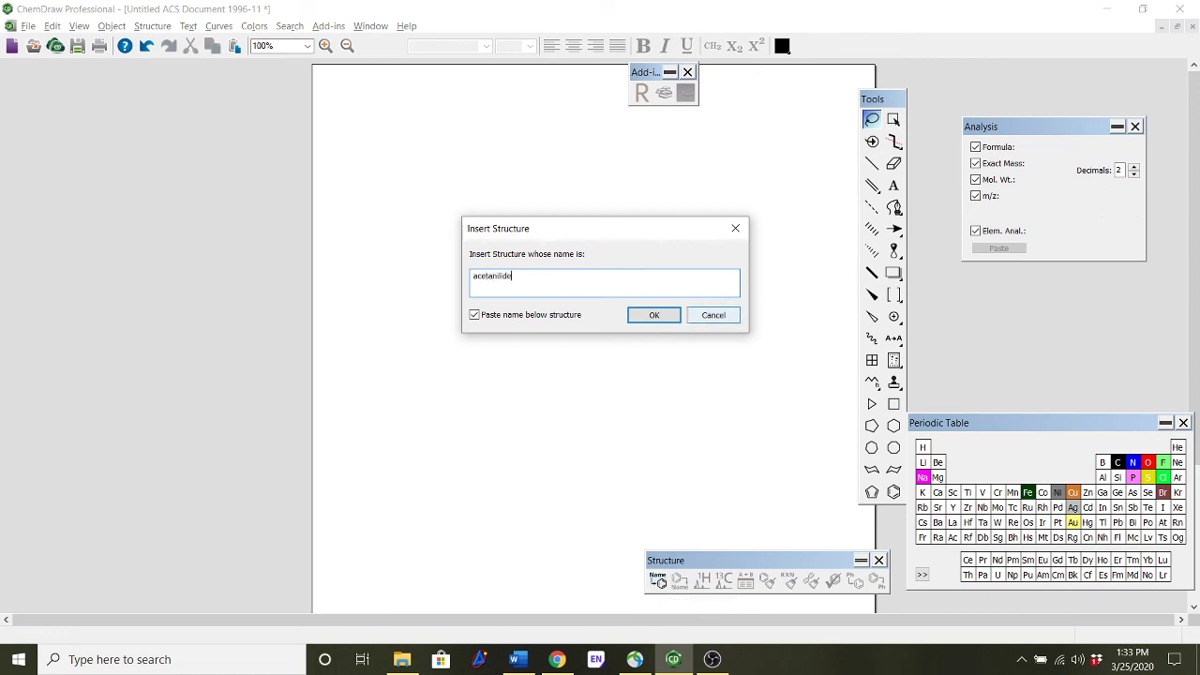
{"action": "left_click", "coordinate": [634, 322]}
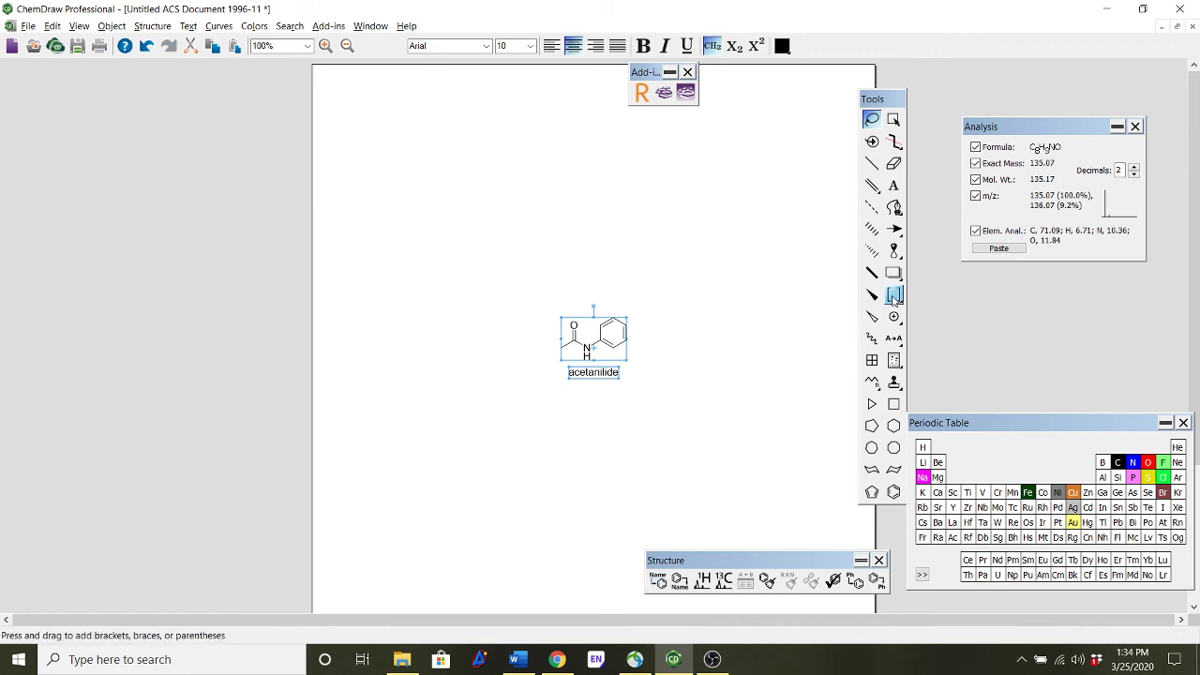
{"action": "left_click", "coordinate": [707, 209]}
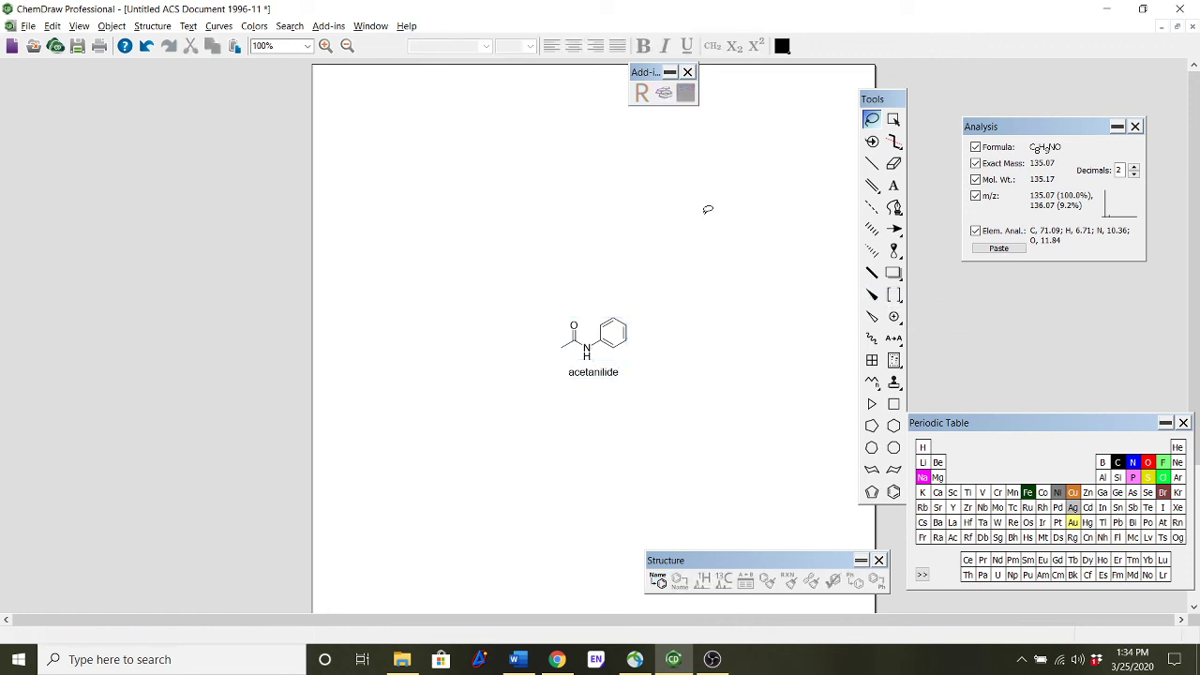